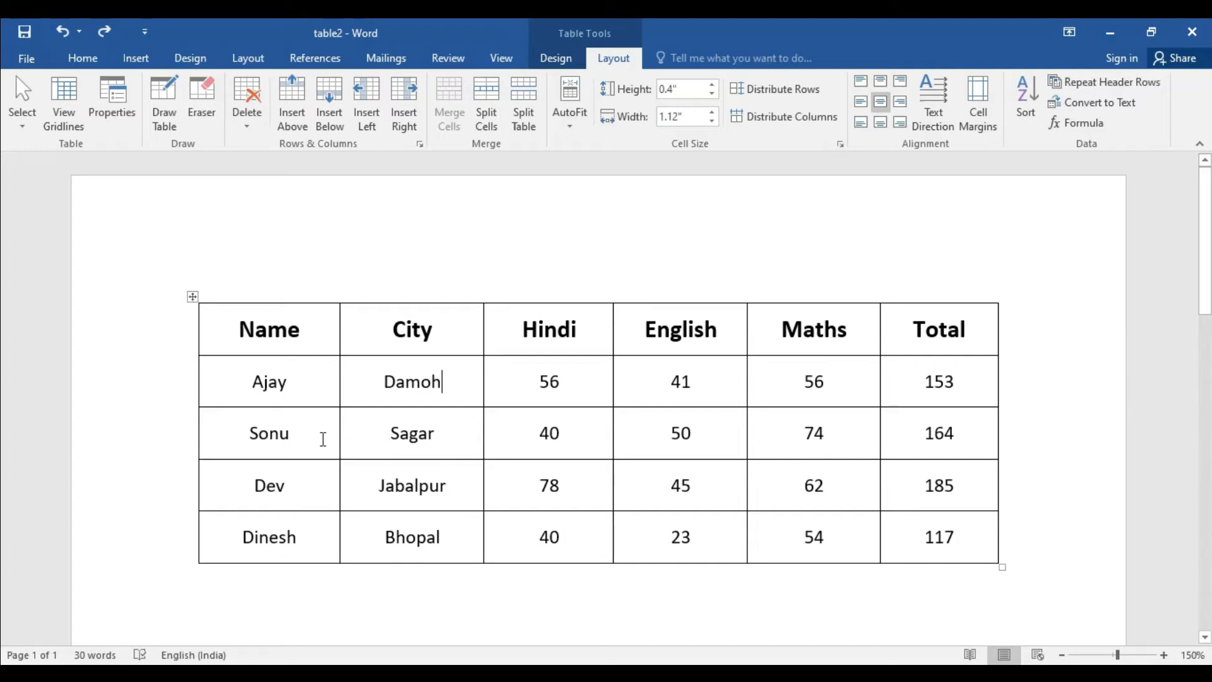
# - Convert the marks table to text with tabs as the separator
pyautogui.click(312, 436)
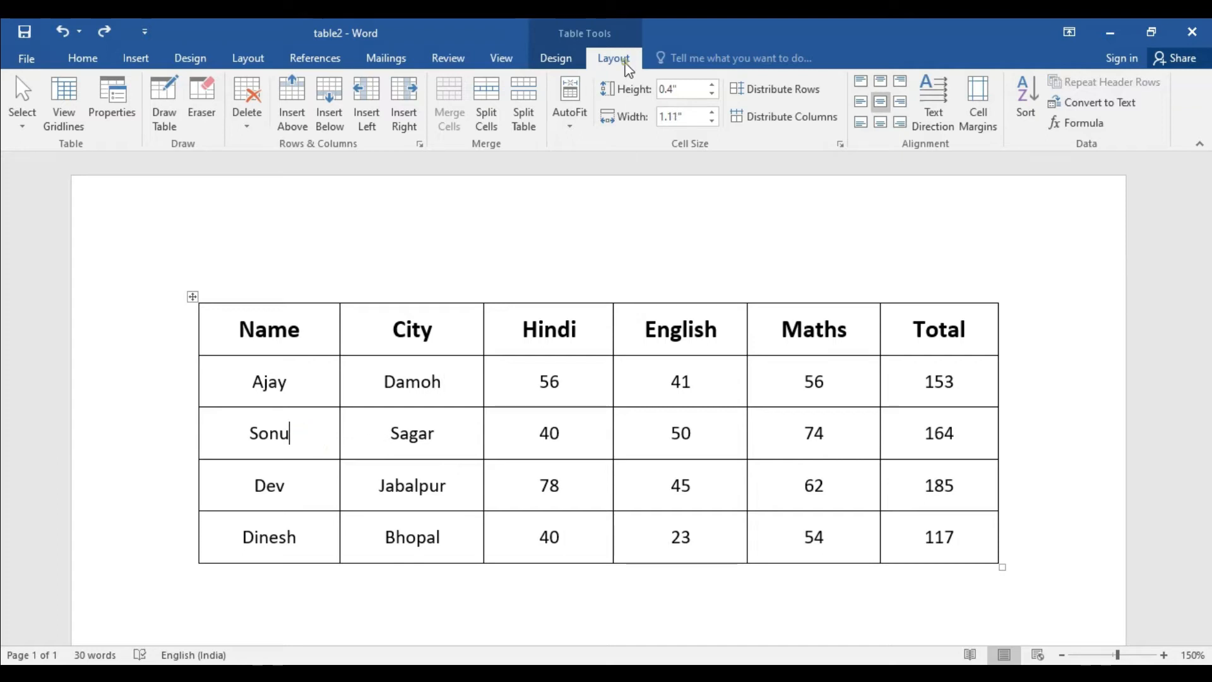
pyautogui.click(1099, 103)
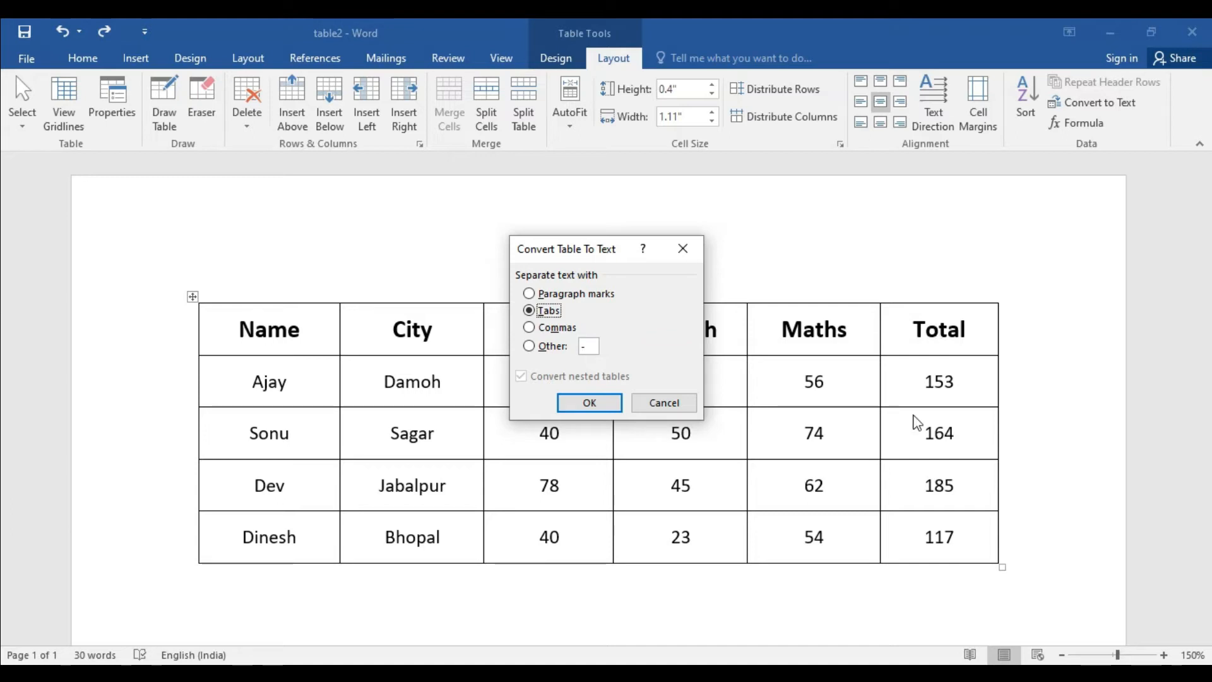
pyautogui.moveTo(576, 253); pyautogui.dragTo(743, 222)
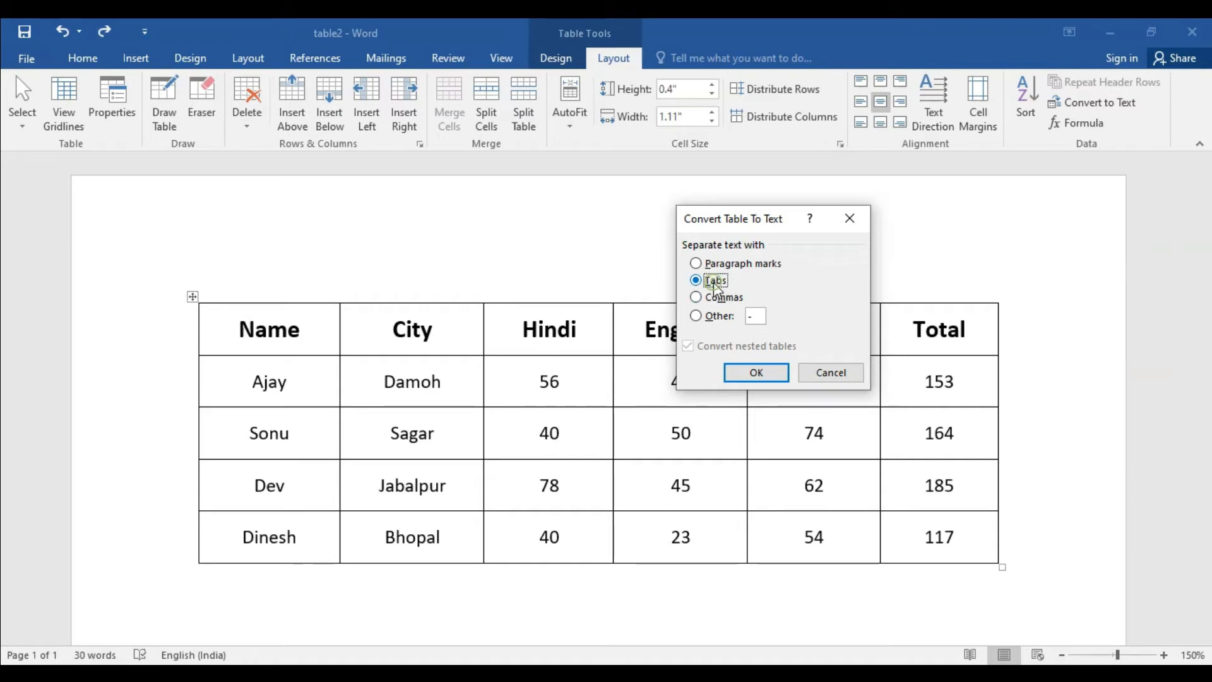
pyautogui.click(720, 298)
pyautogui.click(698, 316)
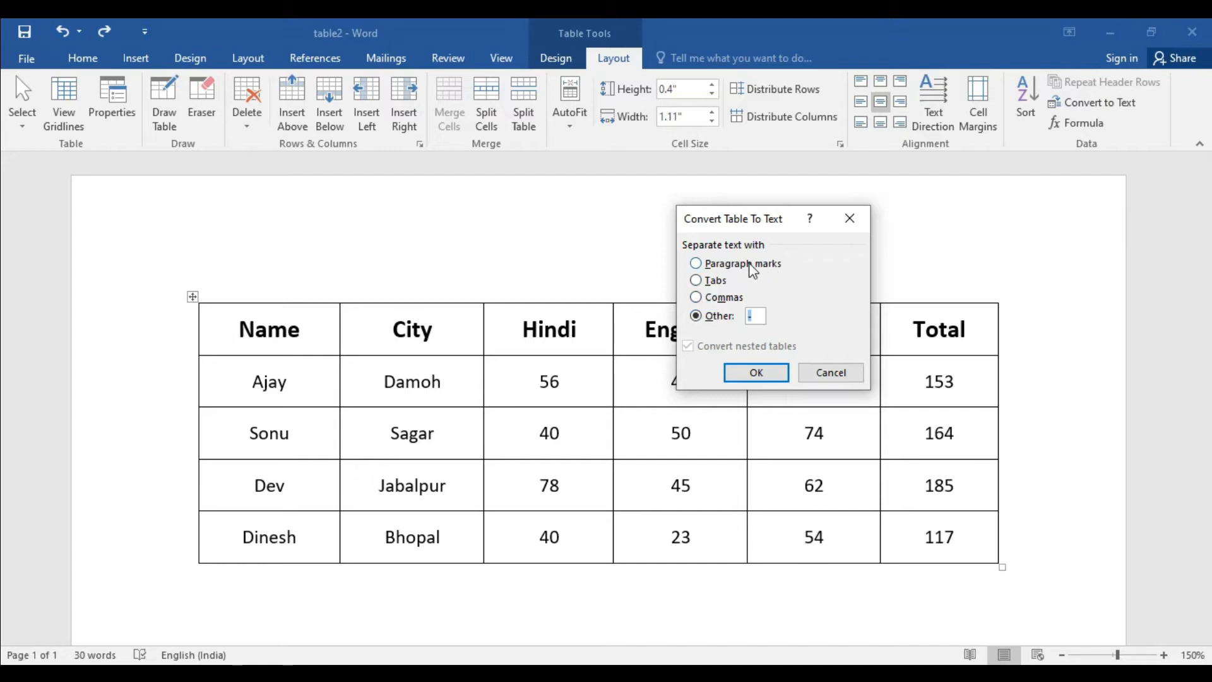
pyautogui.click(699, 281)
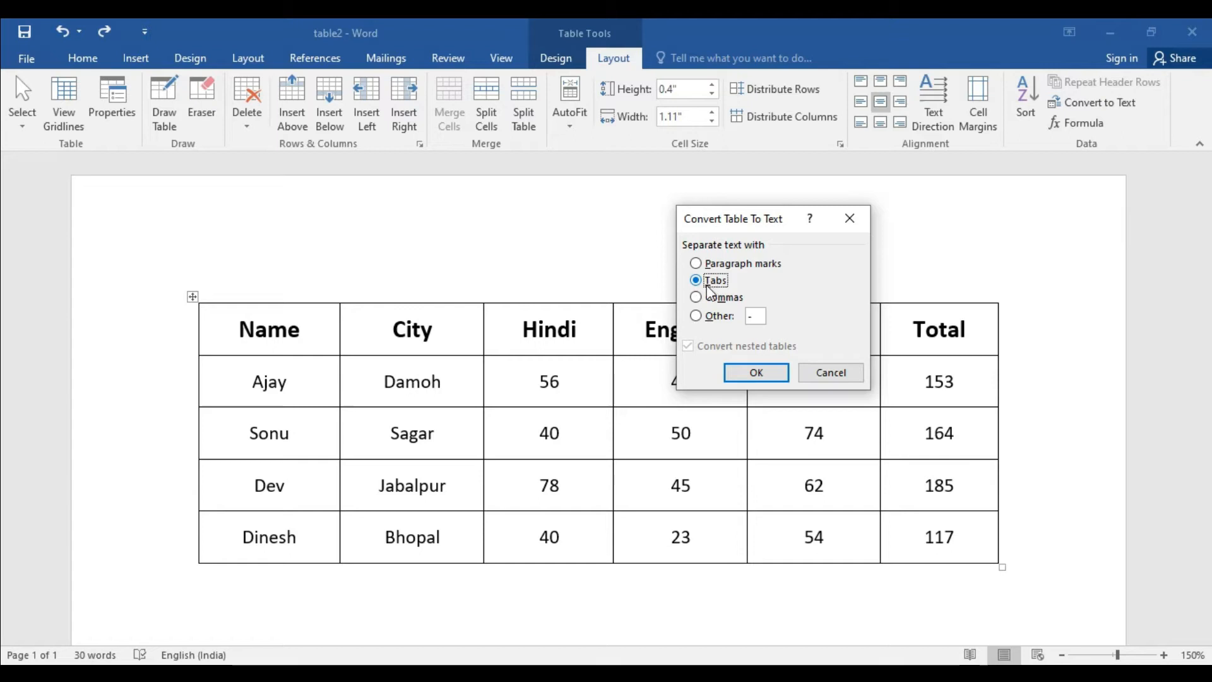
pyautogui.click(755, 373)
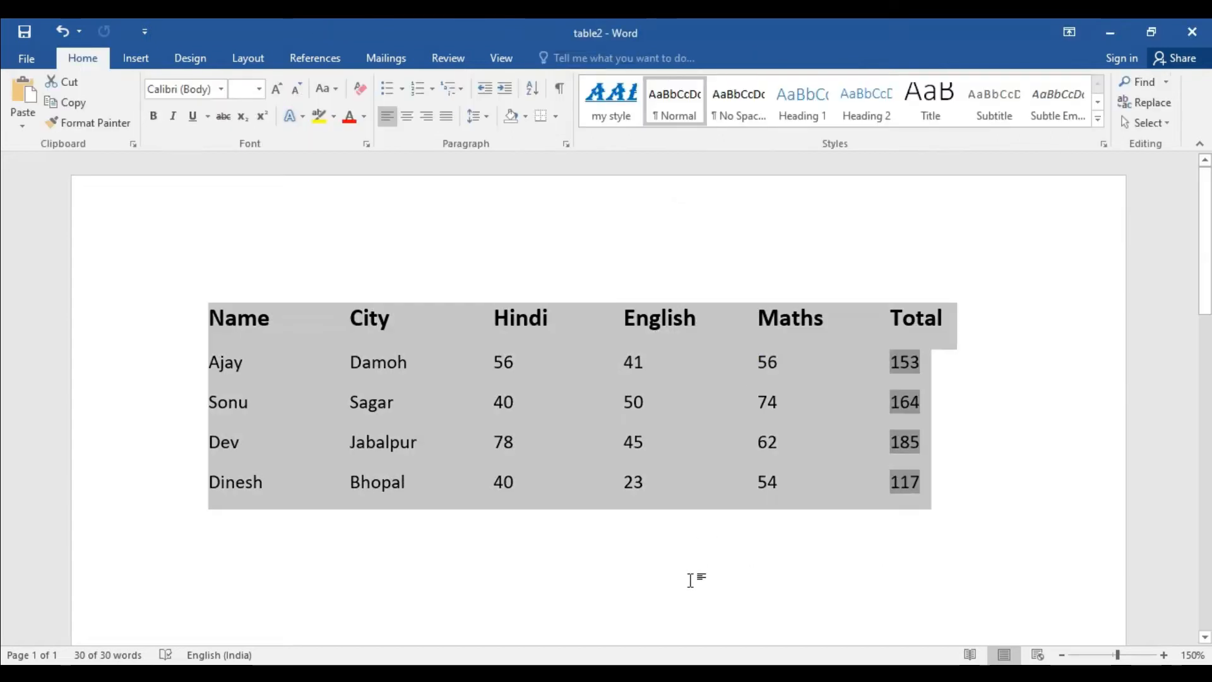
pyautogui.click(690, 579)
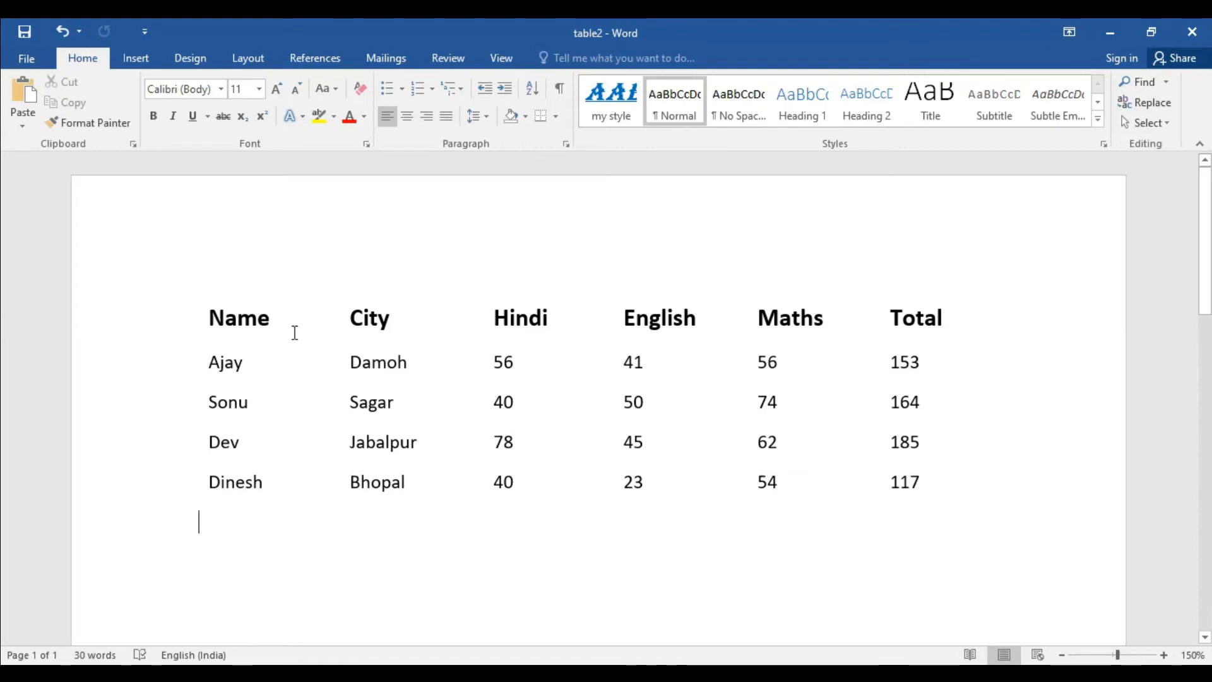
# - Check the tab gaps in the heading line and undo the tab-separated conversion
pyautogui.moveTo(271, 320); pyautogui.dragTo(515, 319)
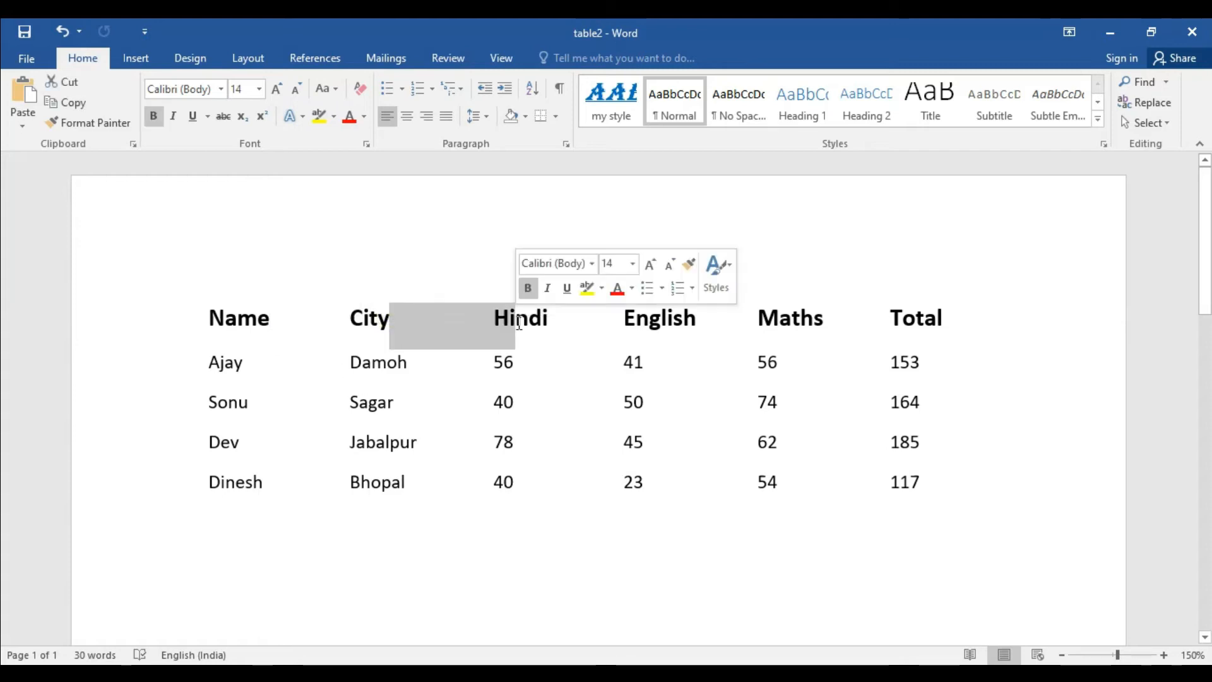
pyautogui.click(567, 376)
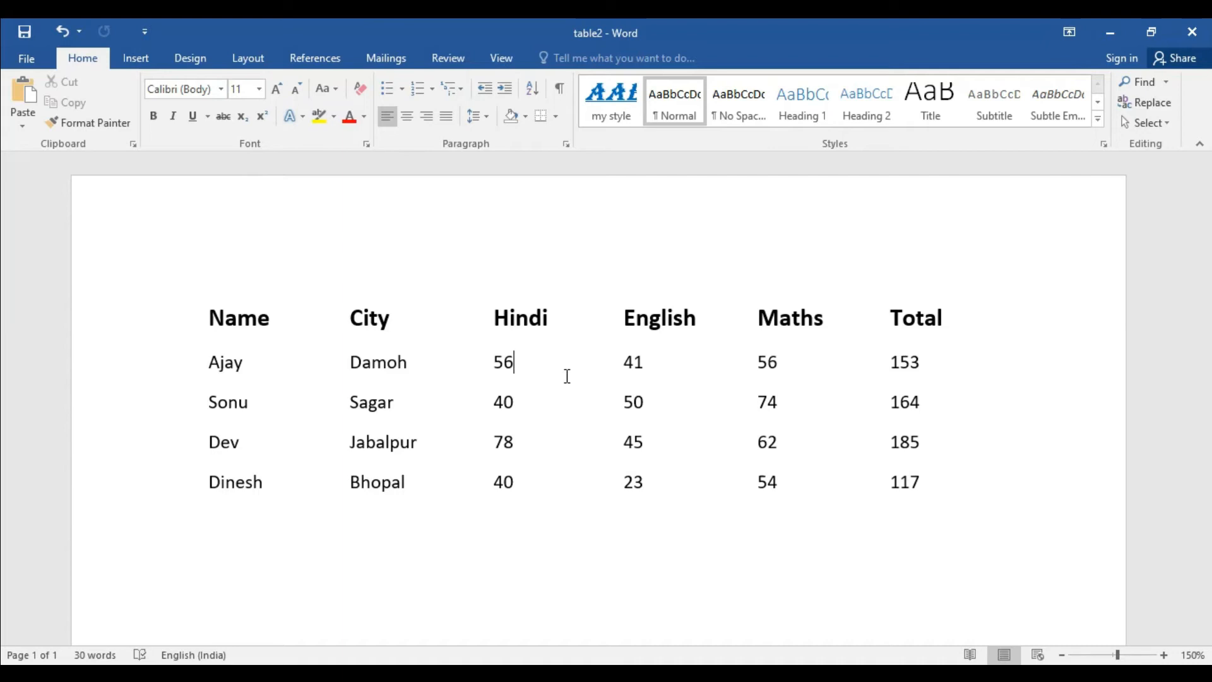
pyautogui.hotkey('ctrl', 'z')
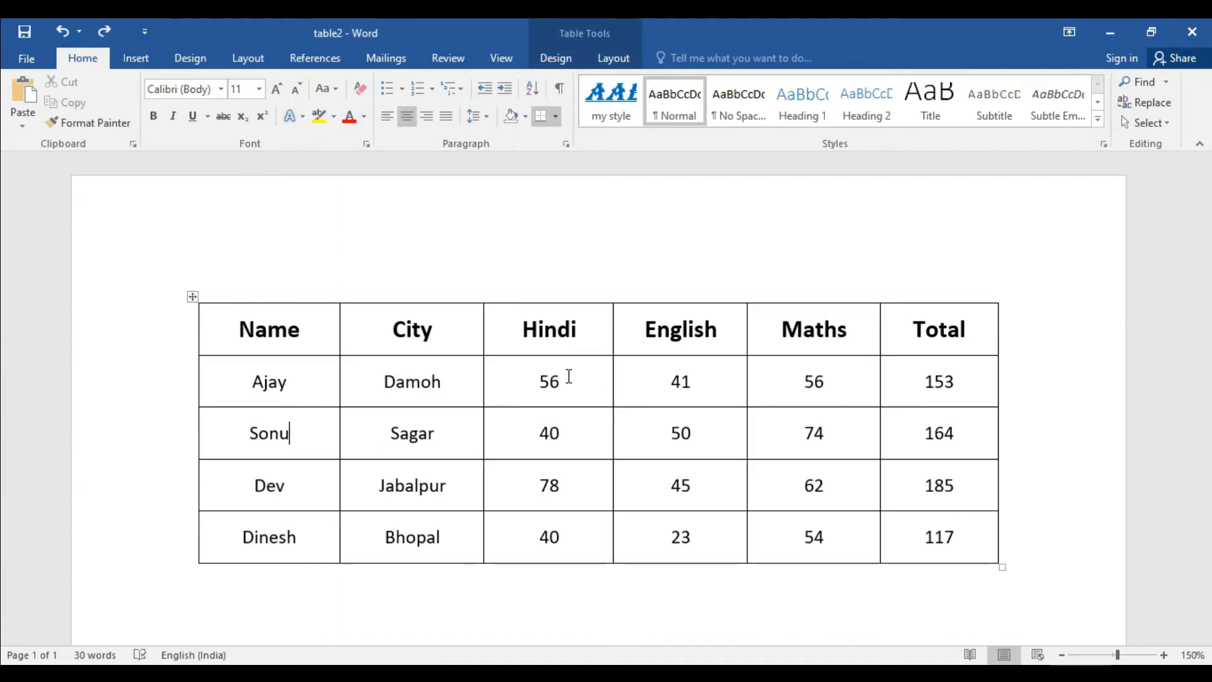
# - Convert the marks table to text with commas as the separator
pyautogui.click(612, 60)
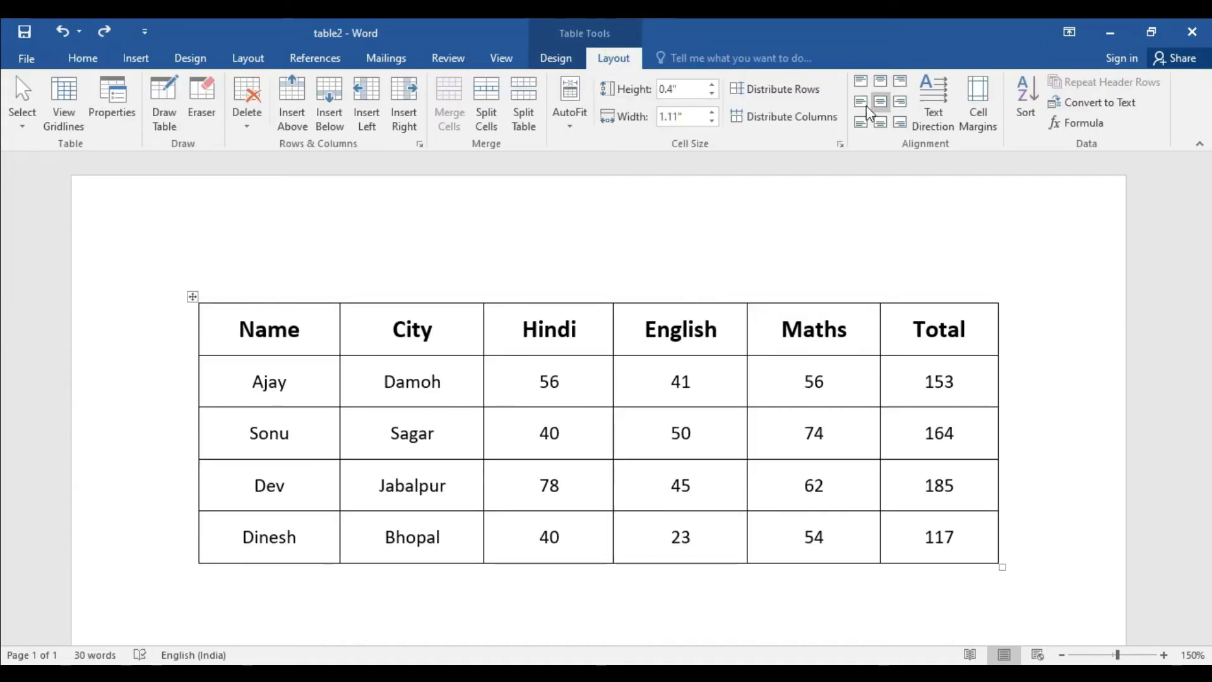
pyautogui.click(1100, 105)
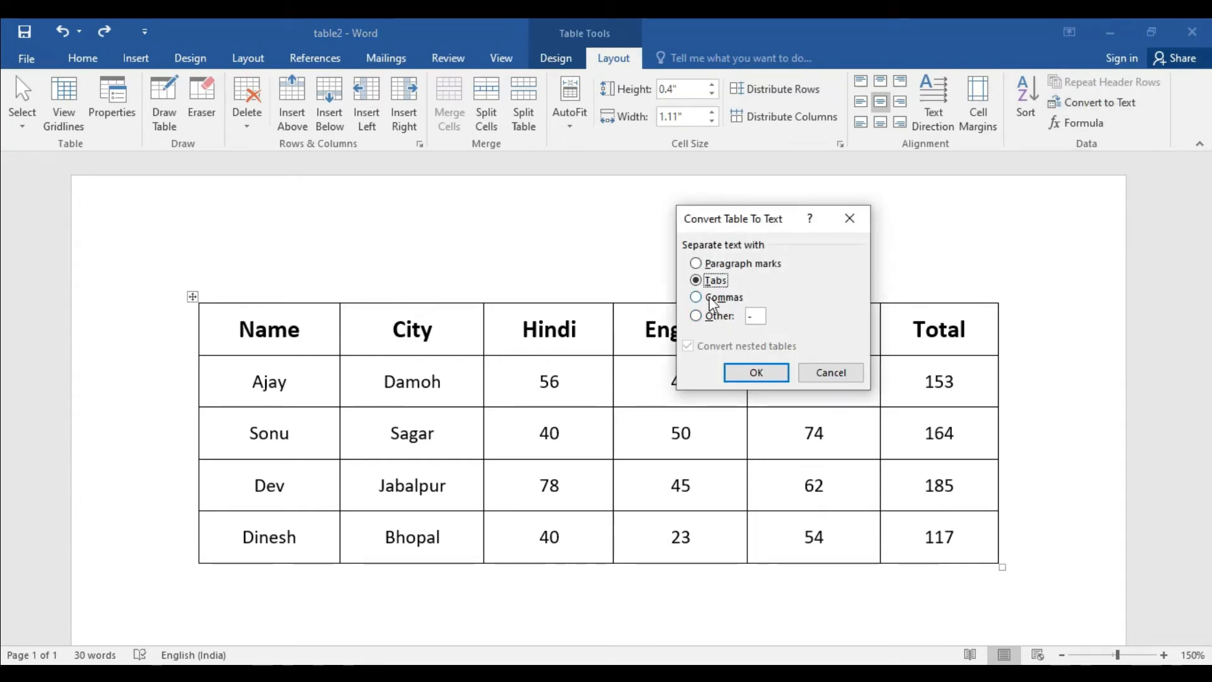
pyautogui.click(717, 298)
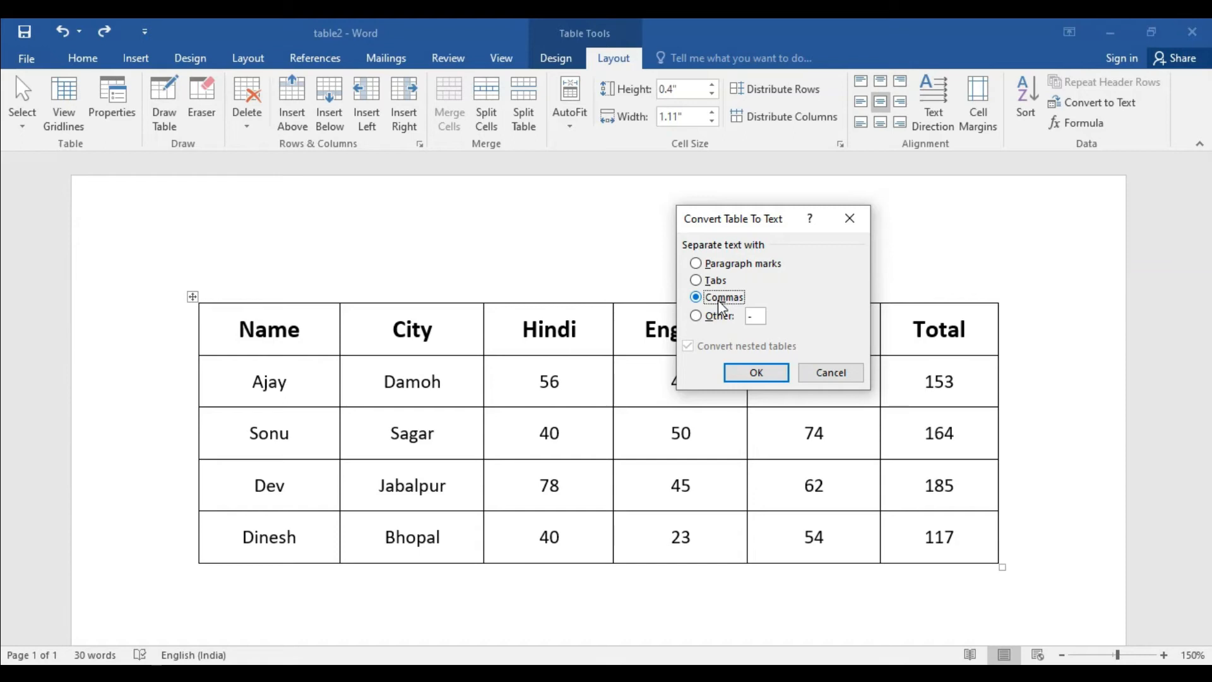
pyautogui.click(754, 372)
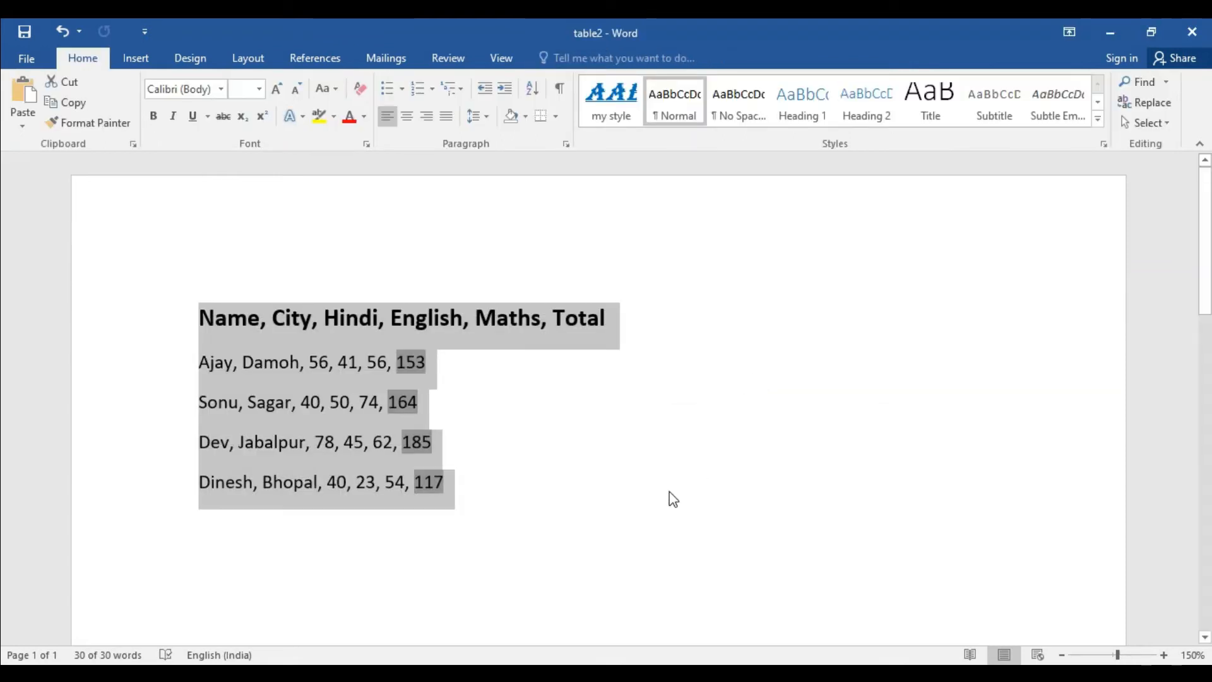
pyautogui.click(669, 492)
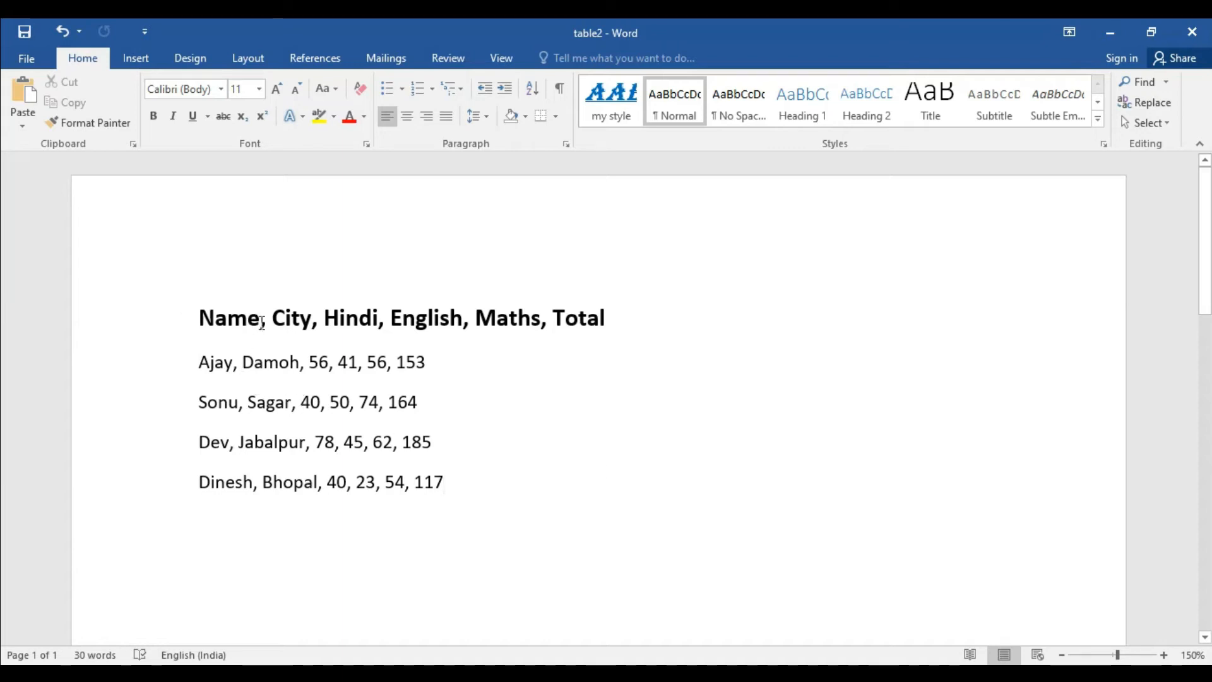
# - Check the comma-separated entries in the heading and first data line, and undo the comma conversion
pyautogui.moveTo(269, 322); pyautogui.dragTo(201, 321)
pyautogui.click(293, 317)
pyautogui.click(440, 318)
pyautogui.click(216, 363)
pyautogui.click(319, 364)
pyautogui.click(341, 365)
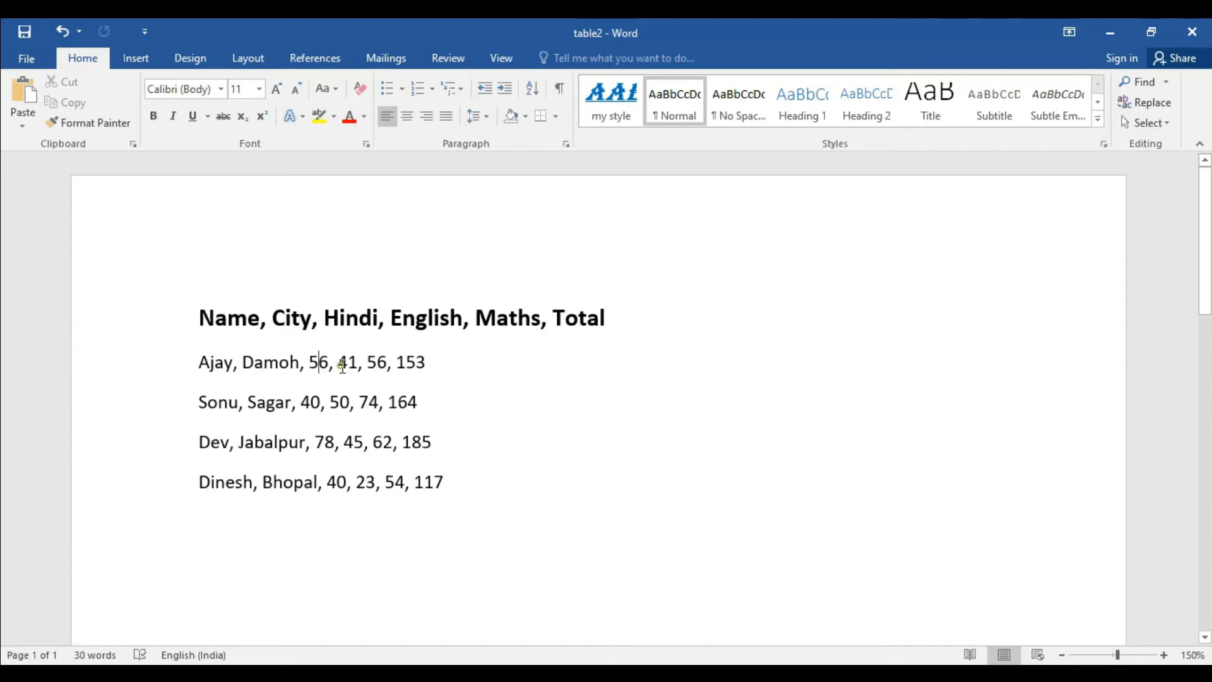
pyautogui.click(377, 364)
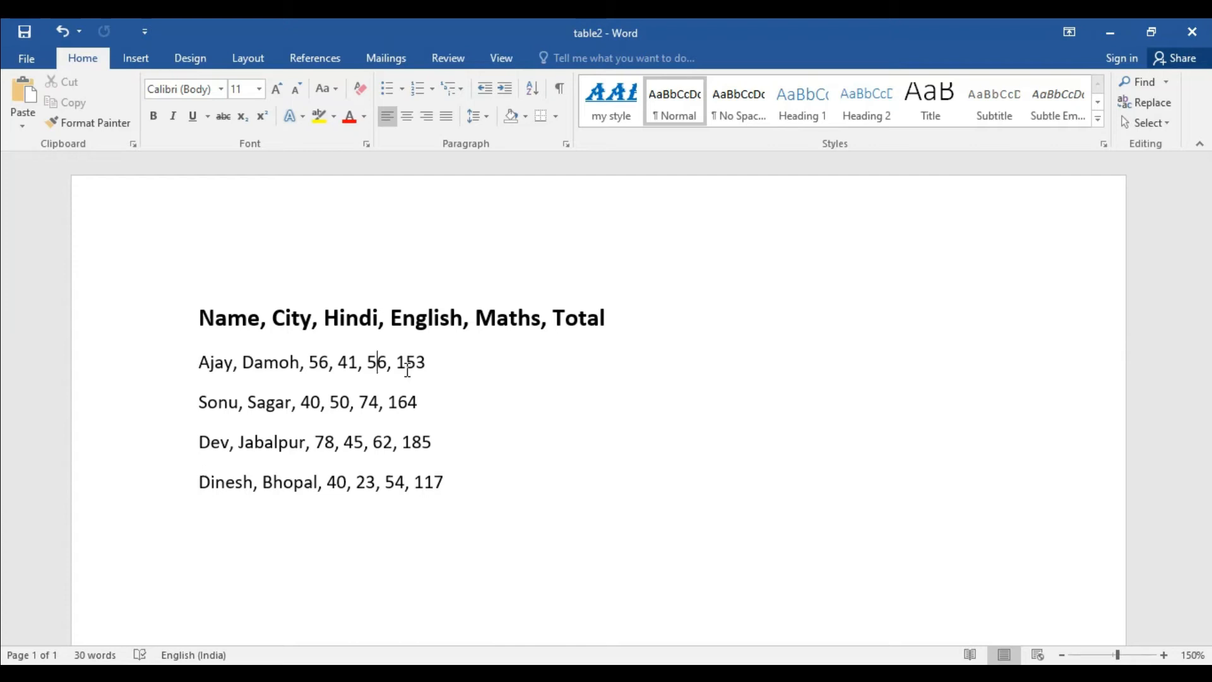
pyautogui.hotkey('ctrl', 'z')
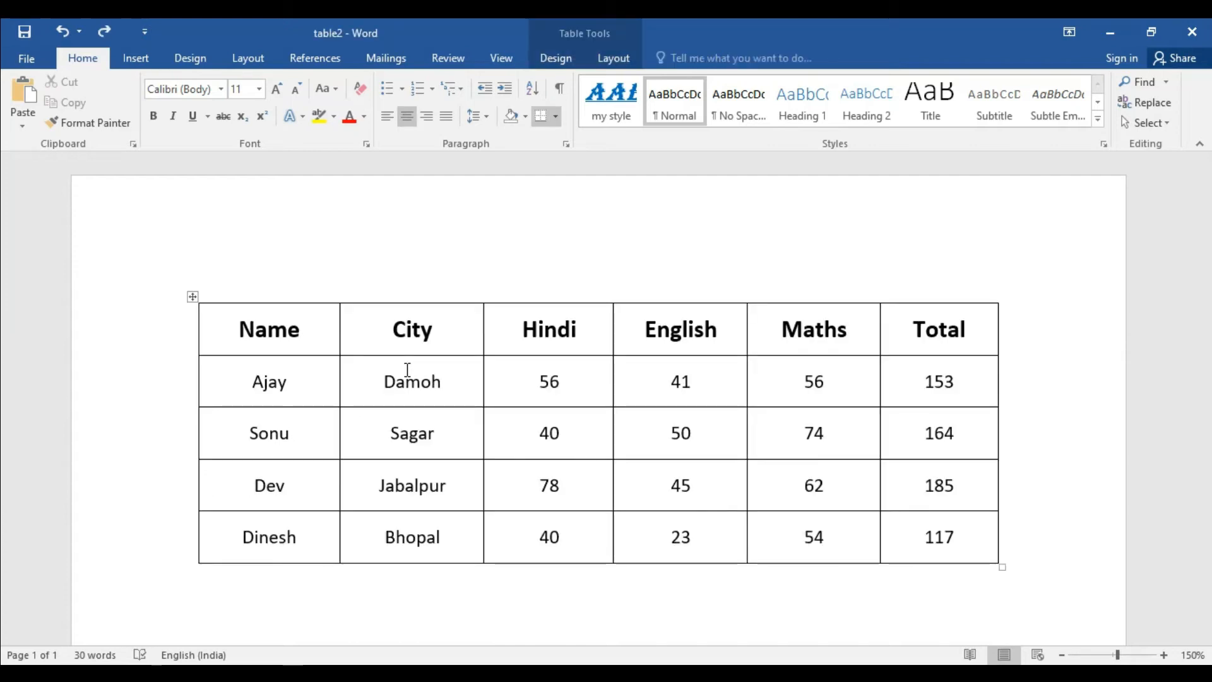
# - Convert the marks table to text with a hyphen (-) as the custom separator, and undo that conversion
pyautogui.click(614, 59)
pyautogui.click(1097, 103)
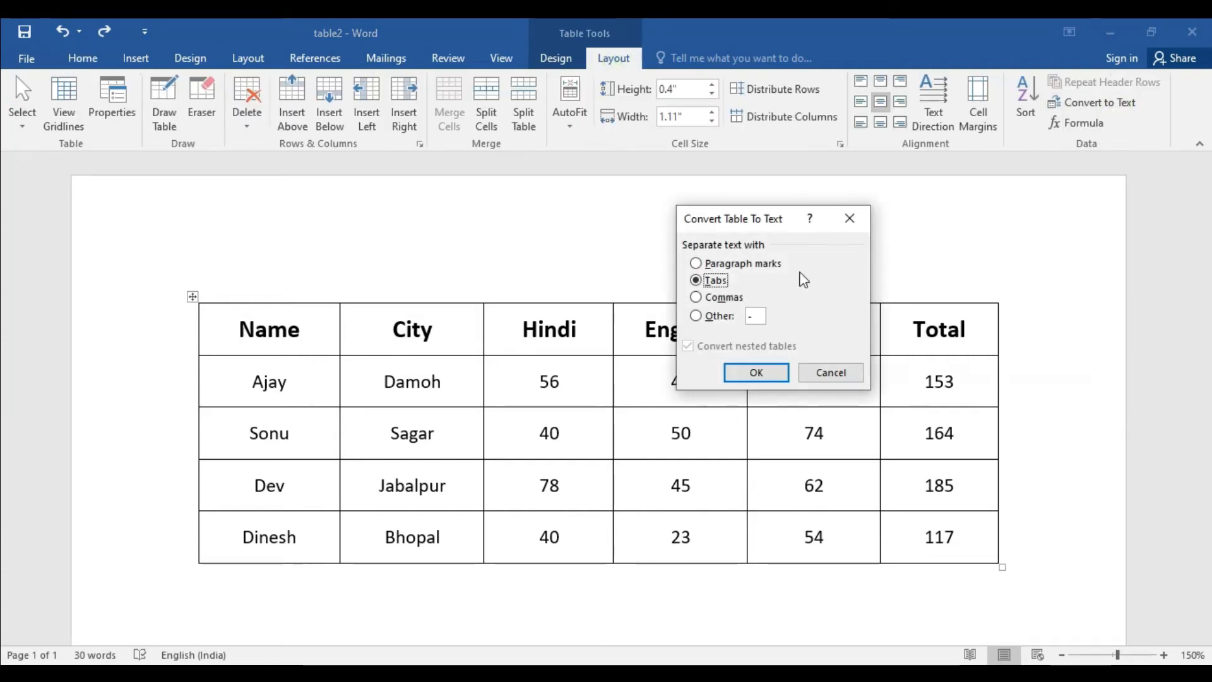
pyautogui.click(702, 319)
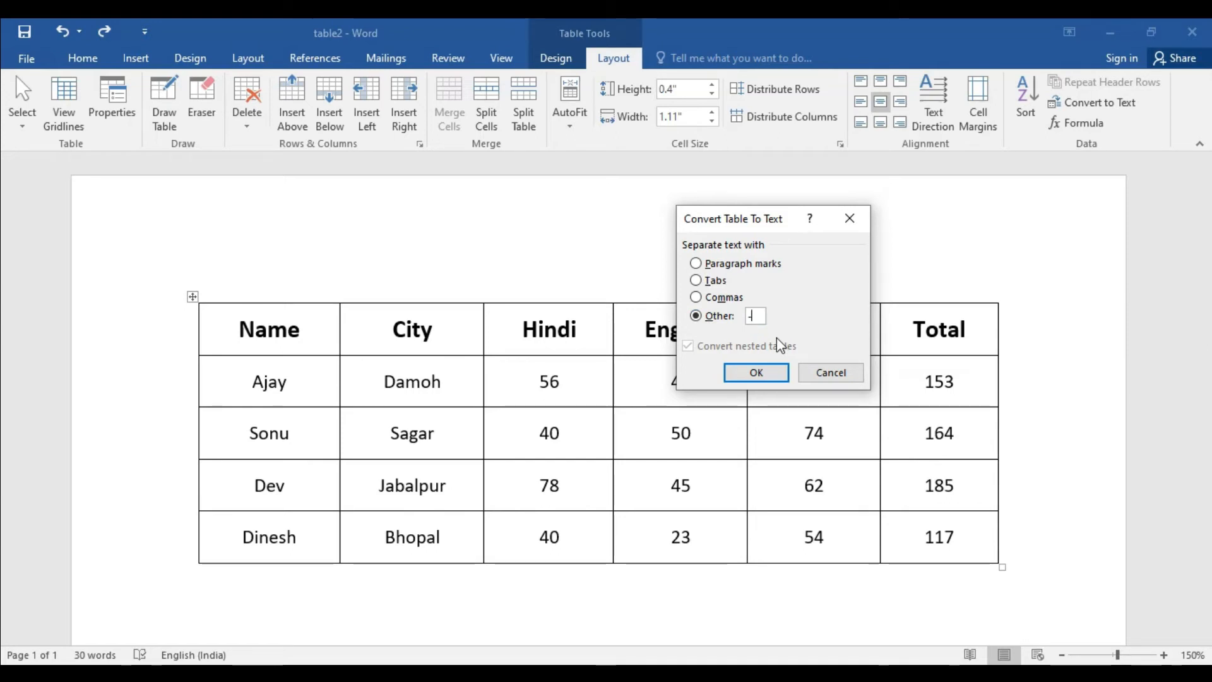
pyautogui.press('BackSpace')
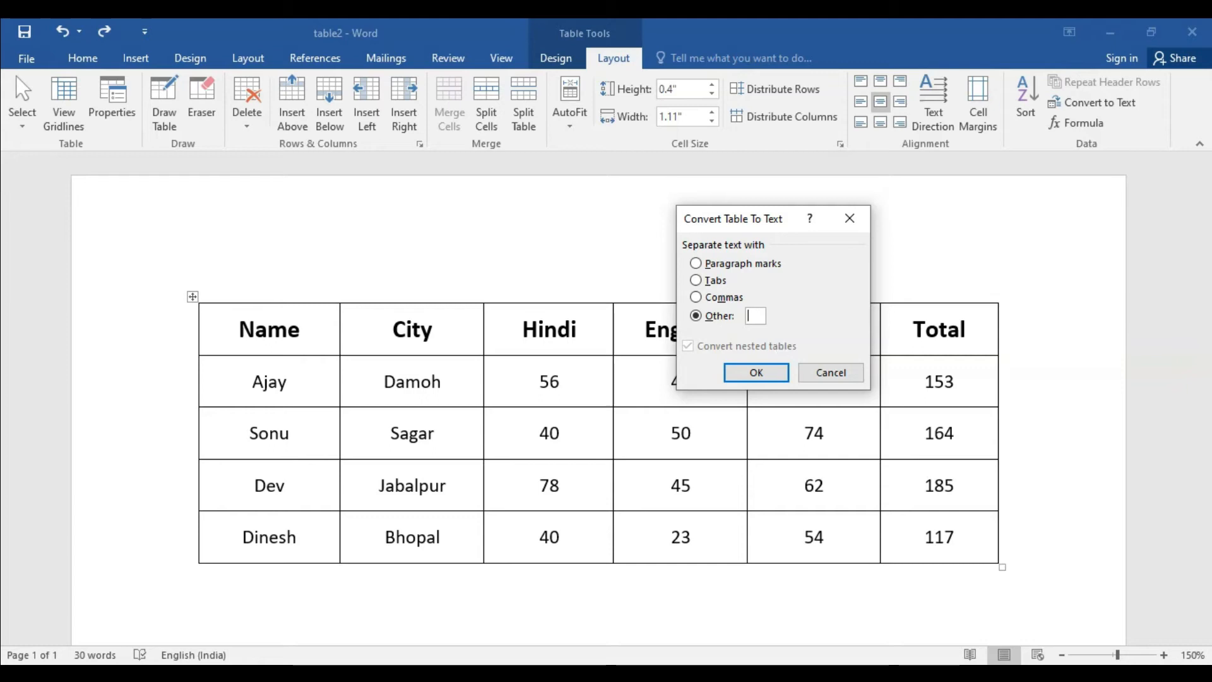
pyautogui.write('$')
pyautogui.press('BackSpace')
pyautogui.write('%')
pyautogui.press('BackSpace')
pyautogui.write('-')
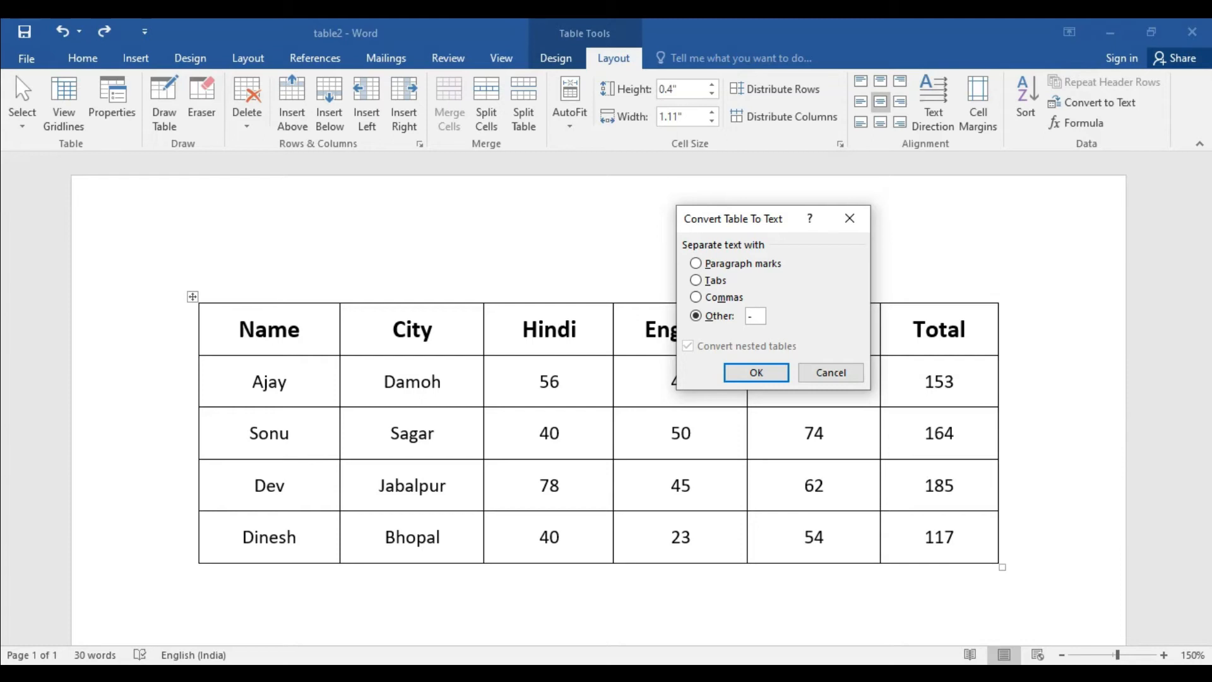
pyautogui.click(761, 372)
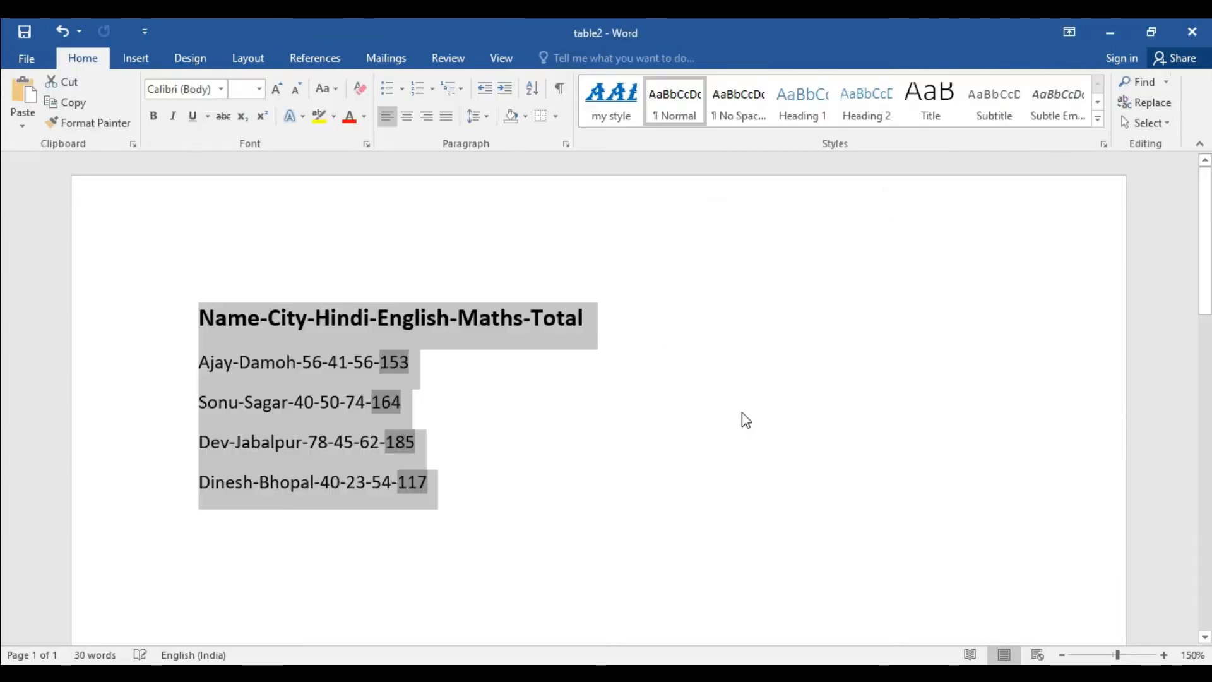
pyautogui.click(709, 463)
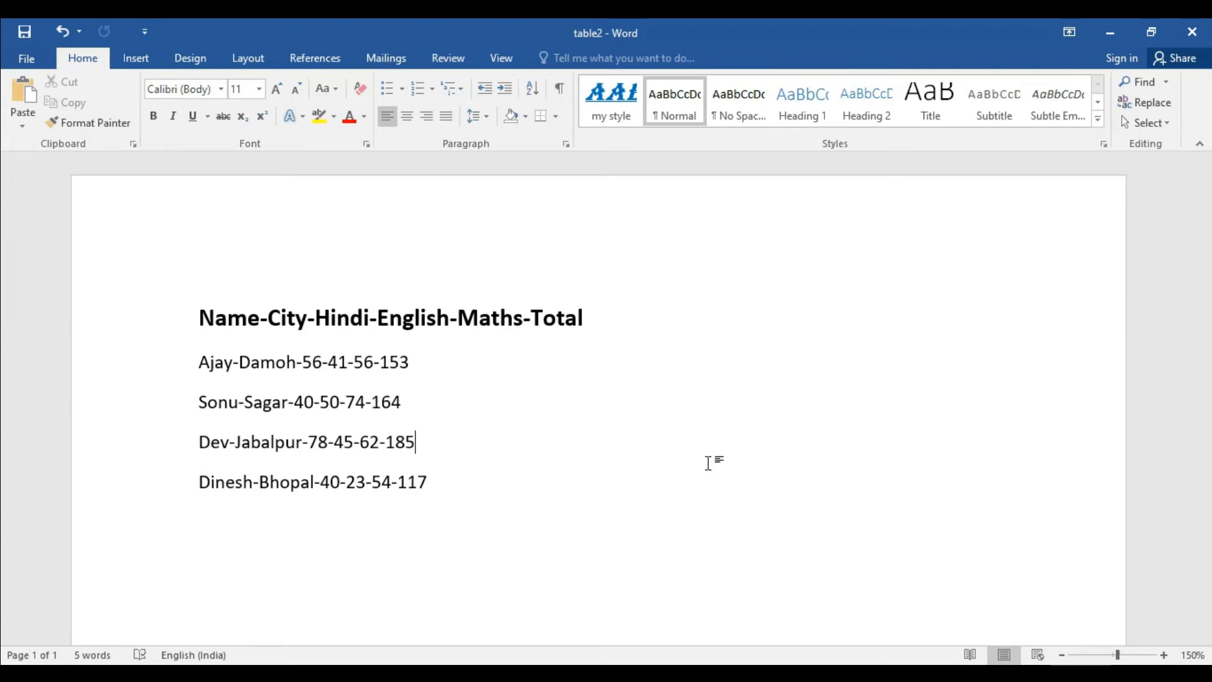
pyautogui.hotkey('ctrl', 'z')
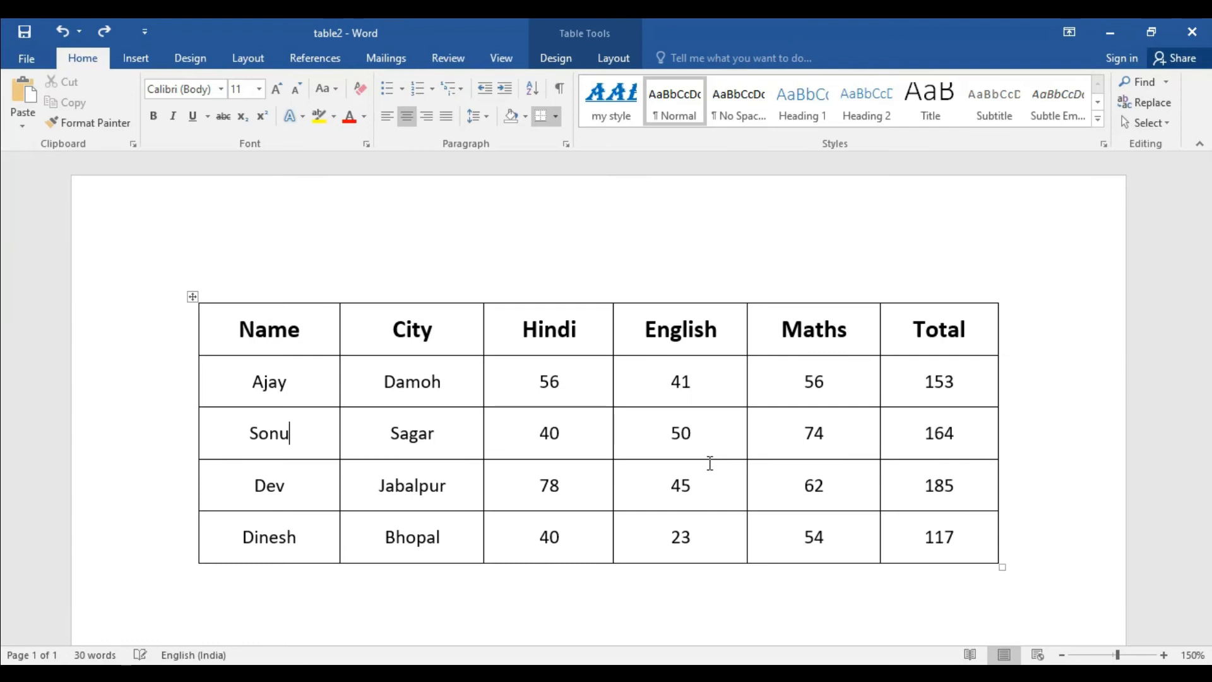
# - Convert the marks table to text with paragraph marks as the separator, keeping nested tables included
pyautogui.click(613, 58)
pyautogui.click(1108, 106)
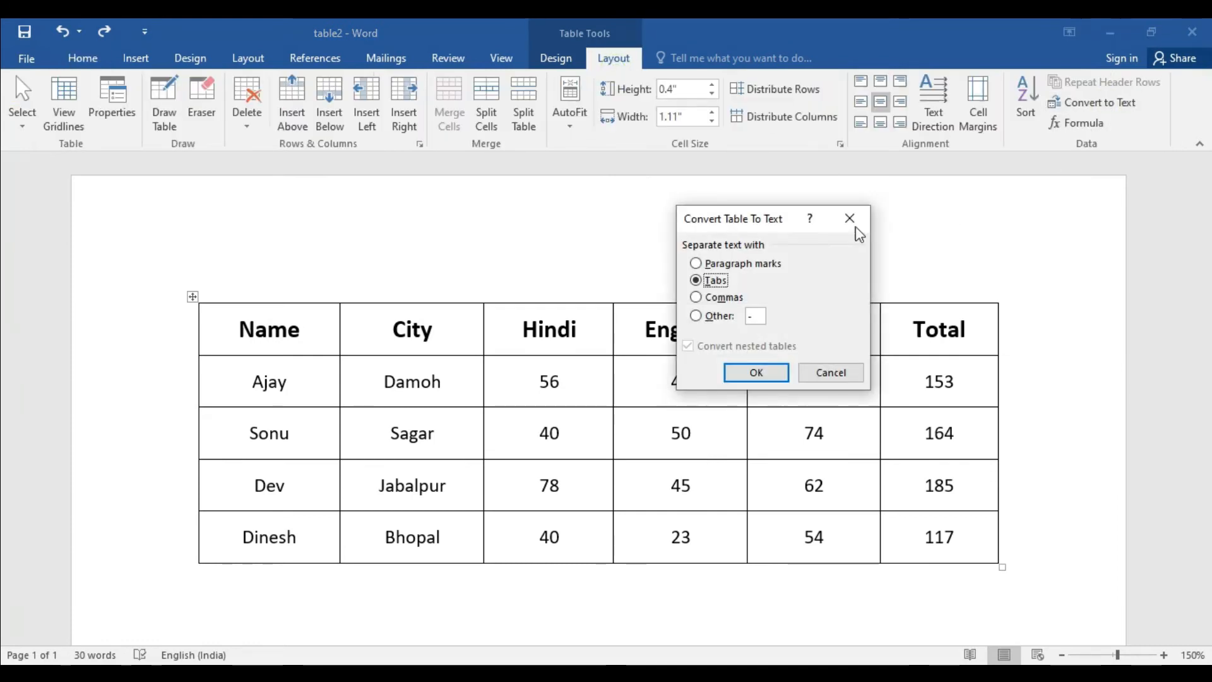
pyautogui.click(743, 265)
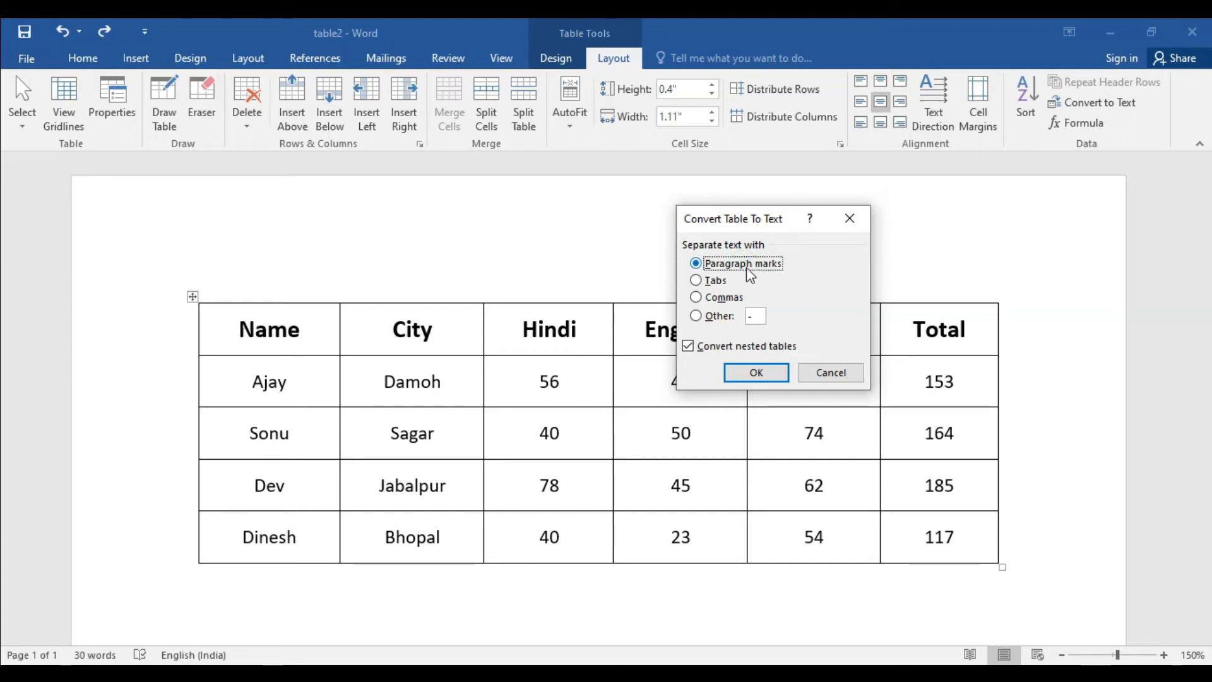
pyautogui.click(760, 375)
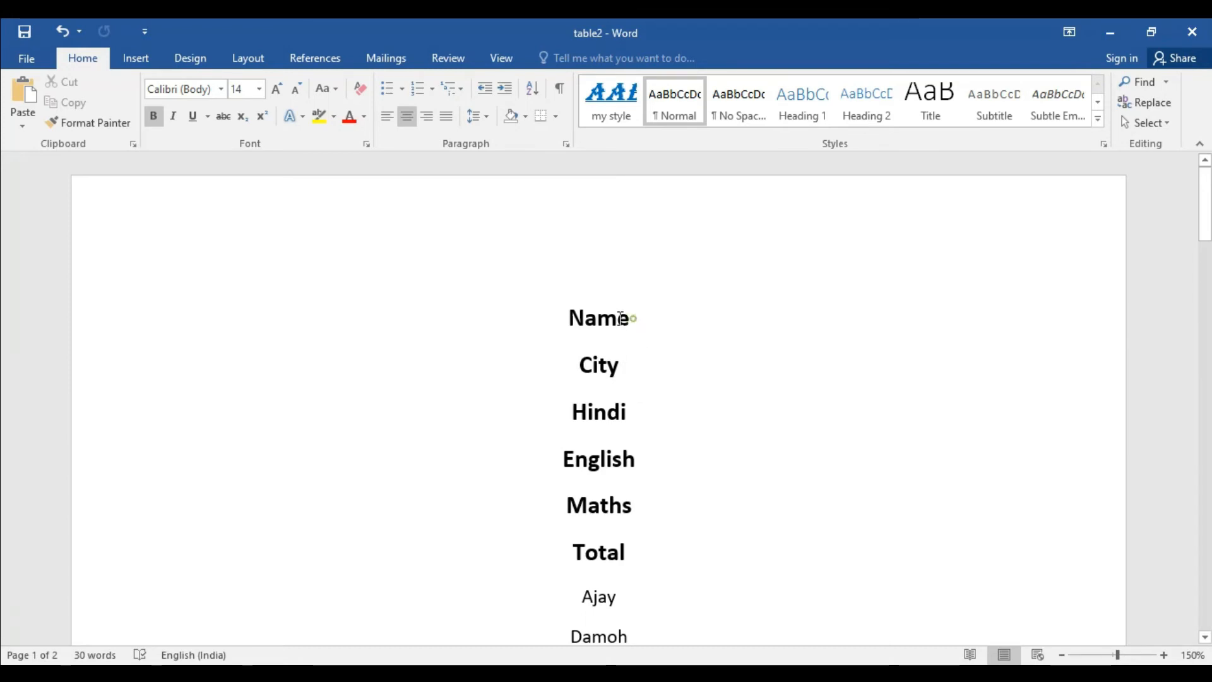
# - Examine how the headings and the first student's entries are split into separate paragraphs
pyautogui.moveTo(628, 318); pyautogui.dragTo(540, 318)
pyautogui.moveTo(631, 366); pyautogui.dragTo(552, 362)
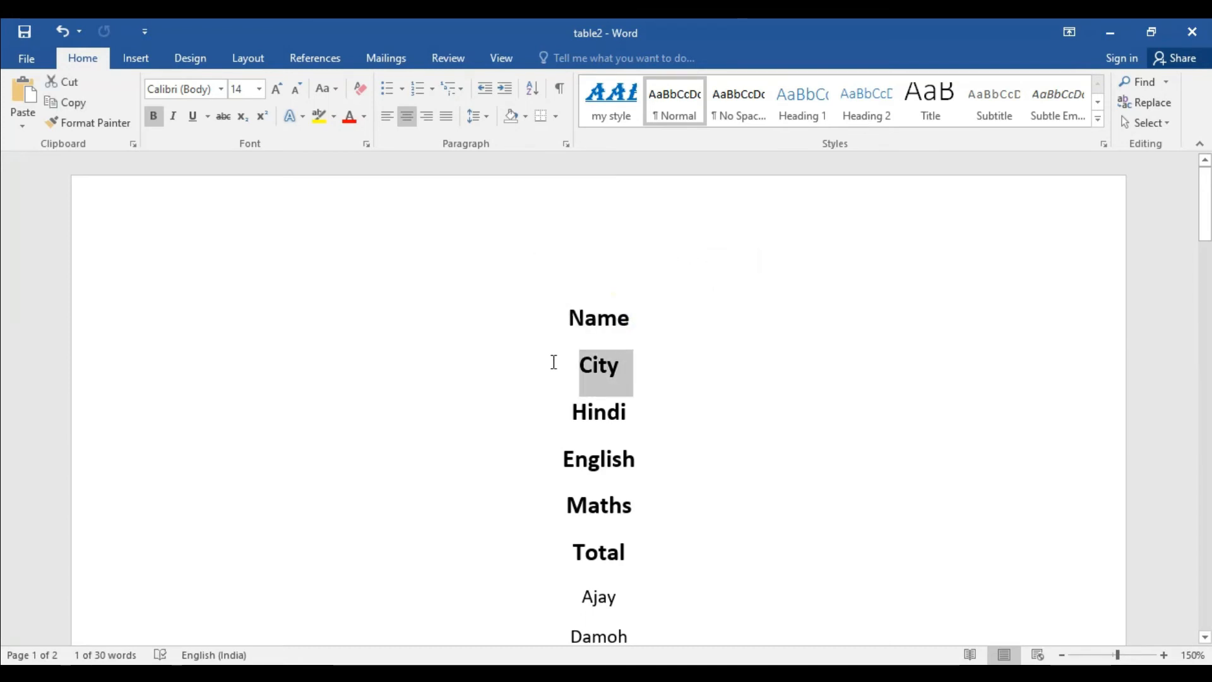
pyautogui.moveTo(630, 411); pyautogui.dragTo(561, 464)
pyautogui.moveTo(641, 503); pyautogui.dragTo(564, 505)
pyautogui.doubleClick(628, 550)
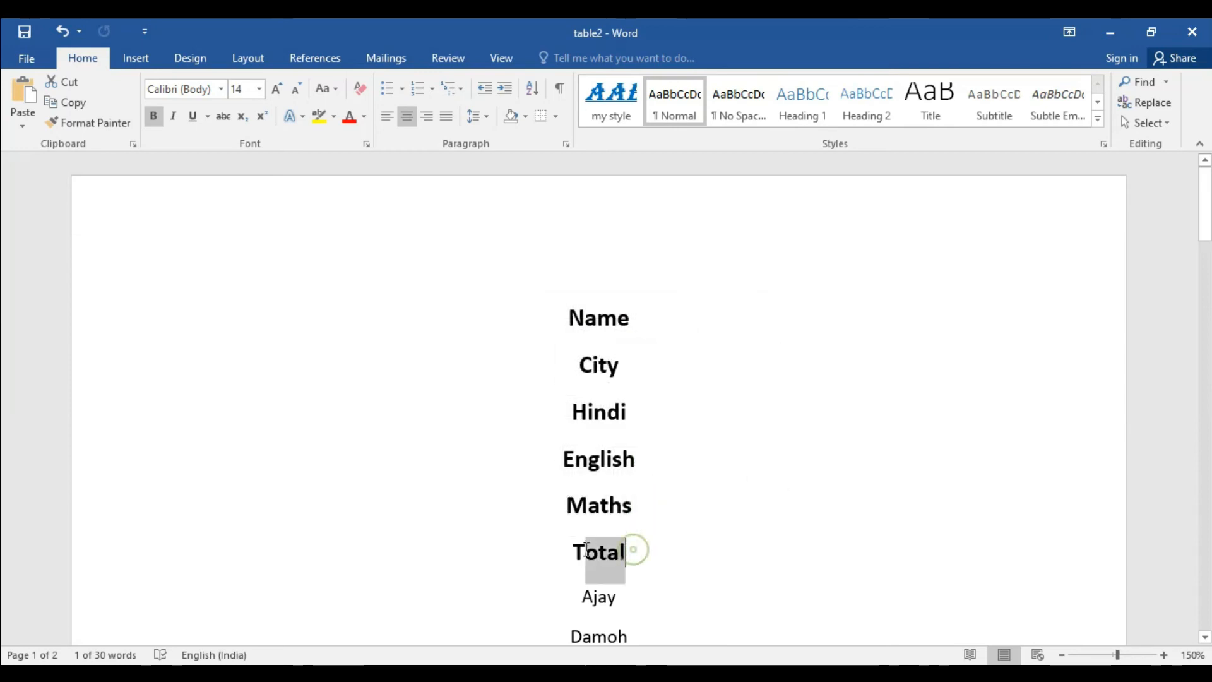
pyautogui.click(827, 586)
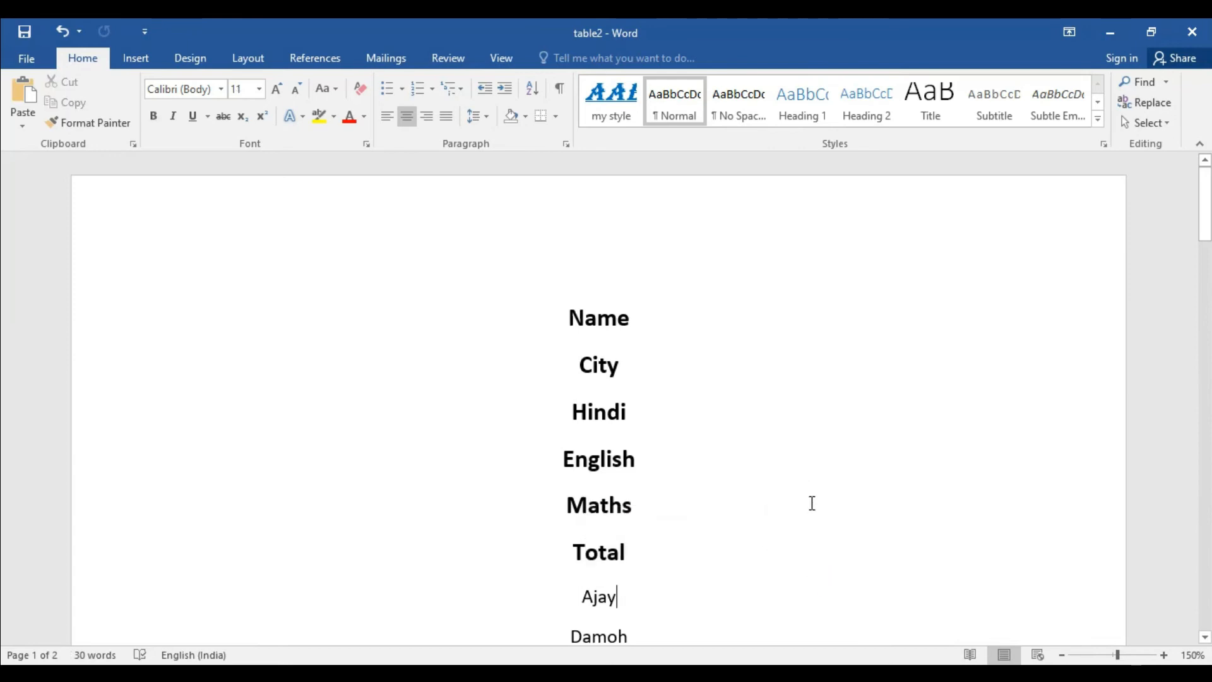
pyautogui.scroll(-2, 812, 503)
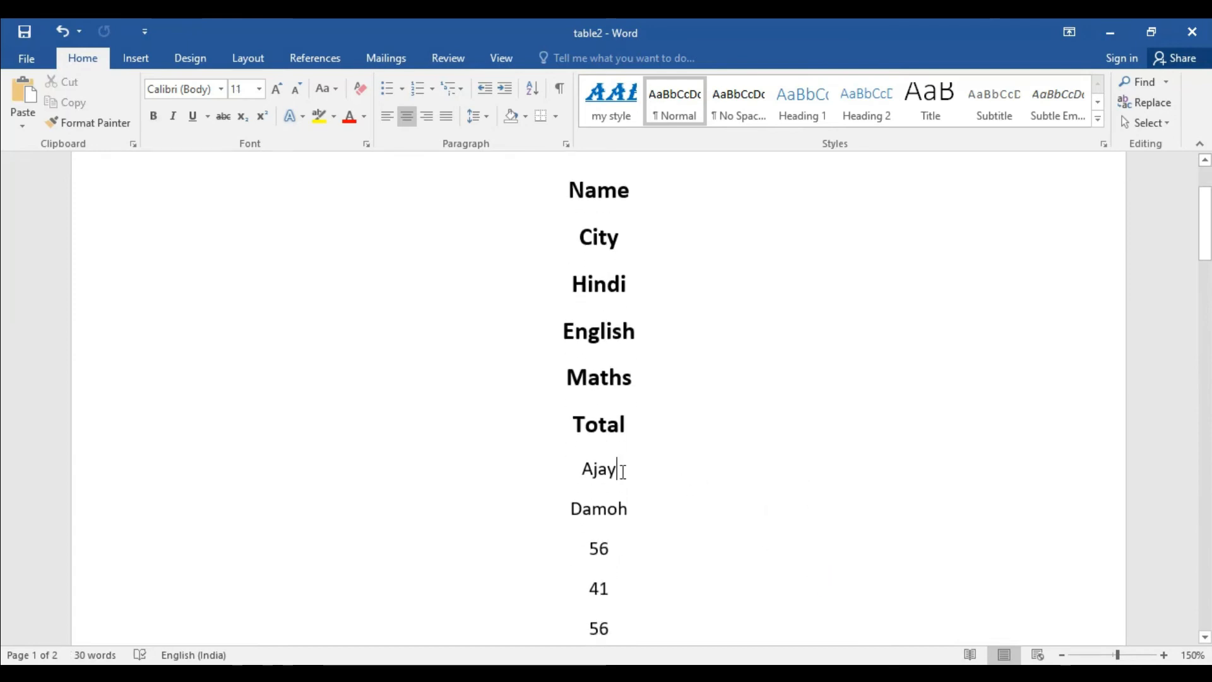
pyautogui.moveTo(601, 468); pyautogui.dragTo(571, 476)
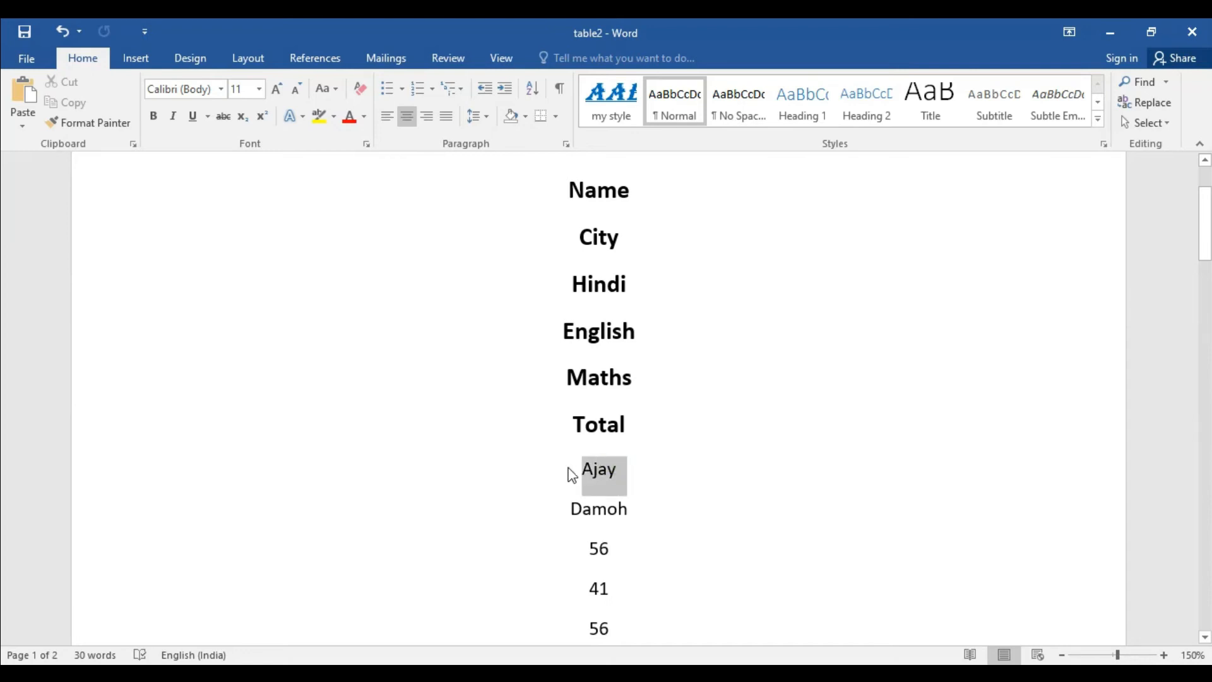
pyautogui.click(644, 510)
pyautogui.doubleClick(590, 509)
pyautogui.moveTo(624, 547); pyautogui.dragTo(576, 547)
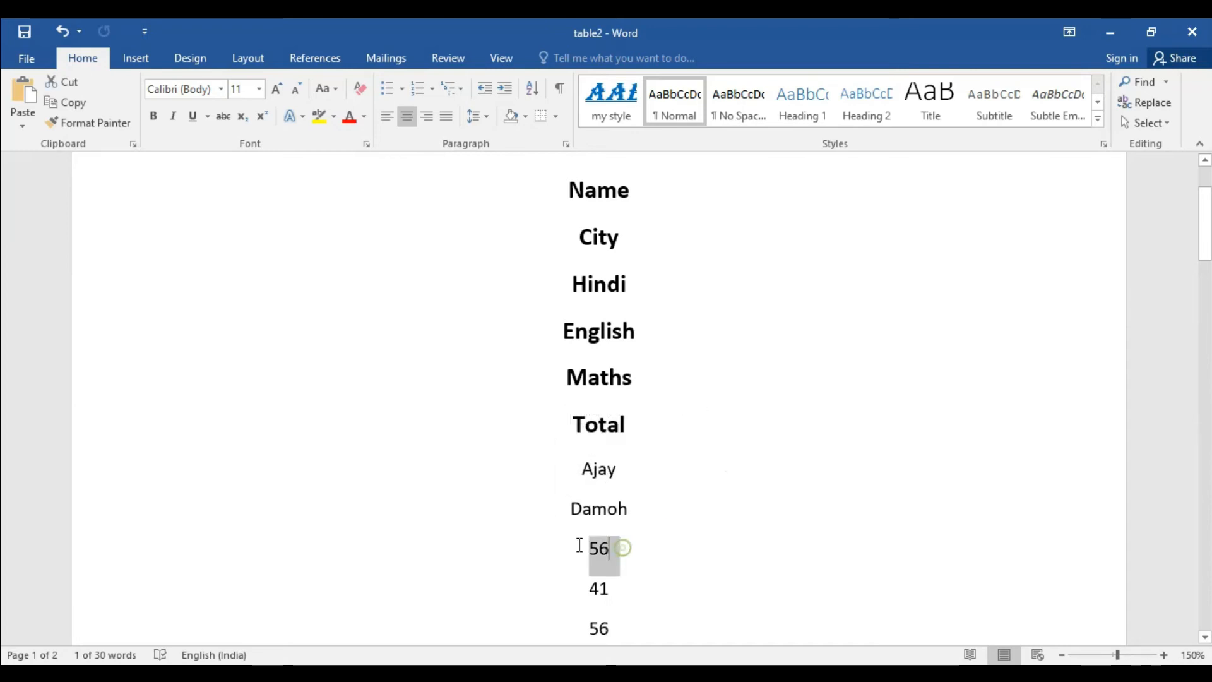
pyautogui.moveTo(581, 588); pyautogui.dragTo(585, 628)
pyautogui.scroll(-1, 771, 487)
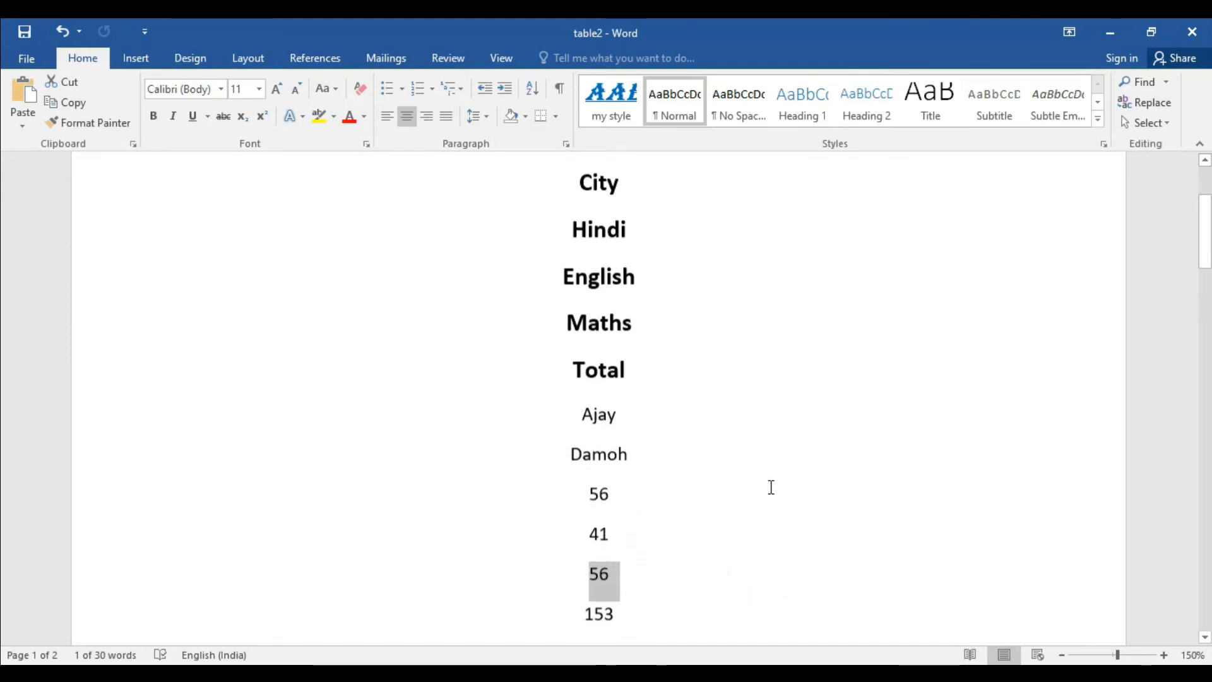
# - Undo the paragraph-mark conversion to restore the marks table
pyautogui.click(624, 598)
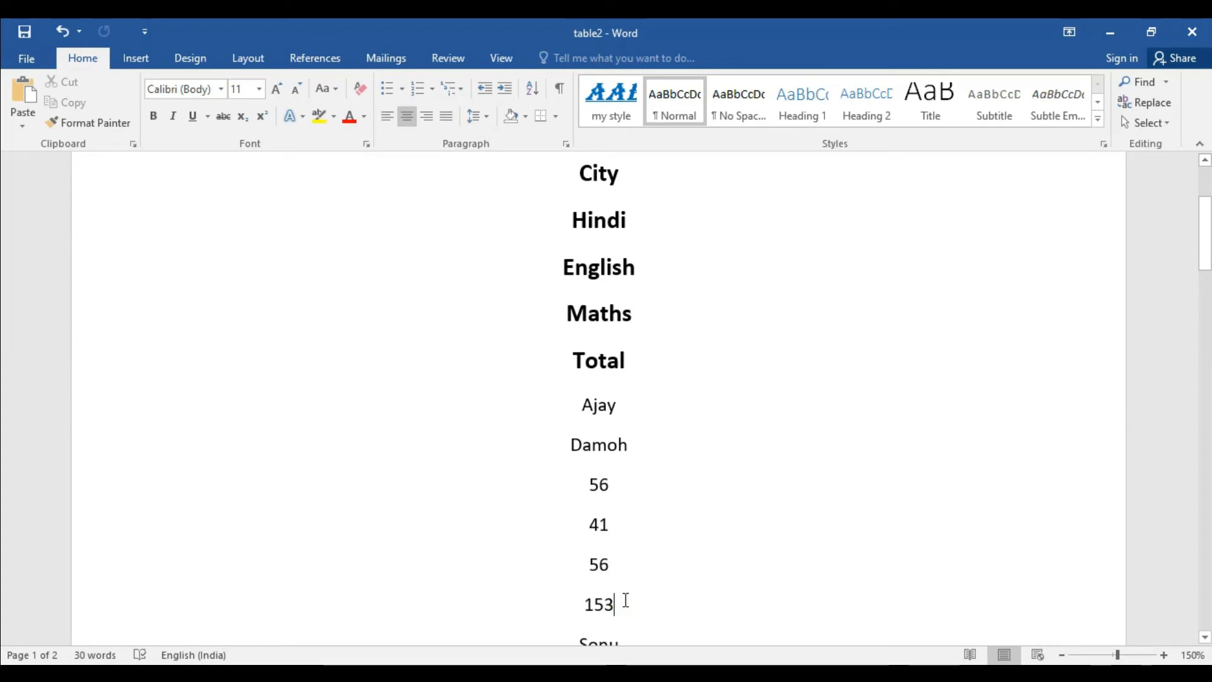
pyautogui.hotkey('ctrl', 'z')
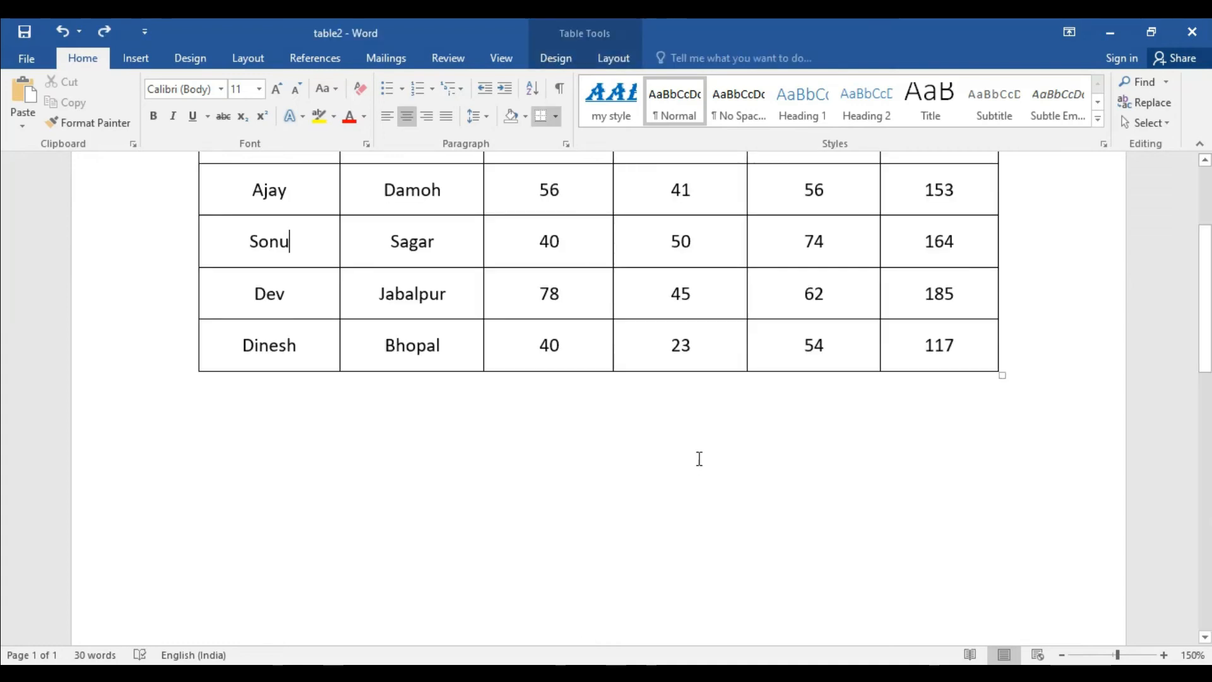
pyautogui.scroll(1, 828, 341)
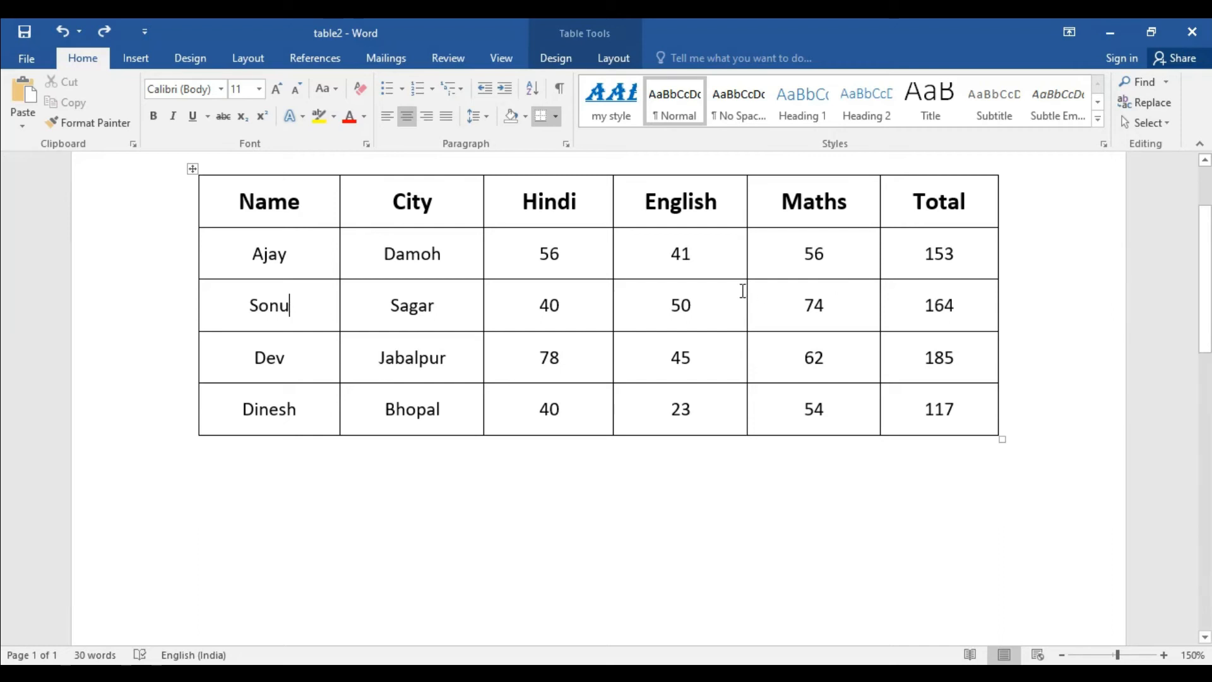
# - Convert the marks table to text with tabs as the separator
pyautogui.click(568, 253)
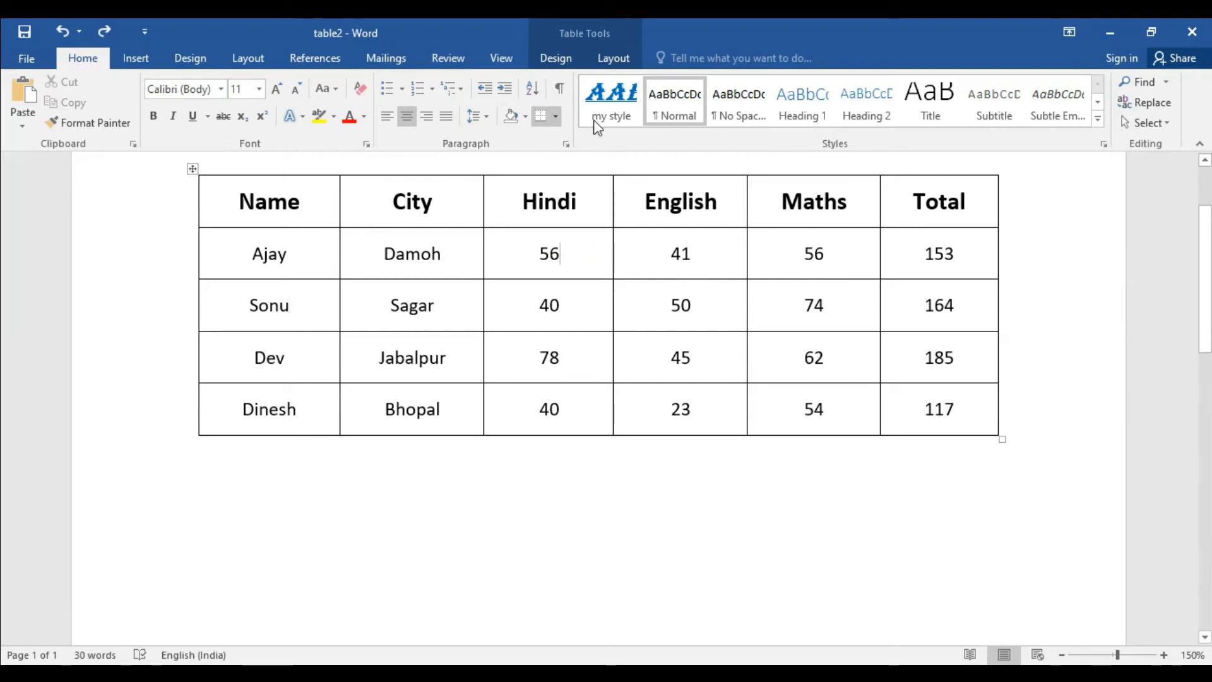
pyautogui.click(613, 59)
pyautogui.click(1115, 103)
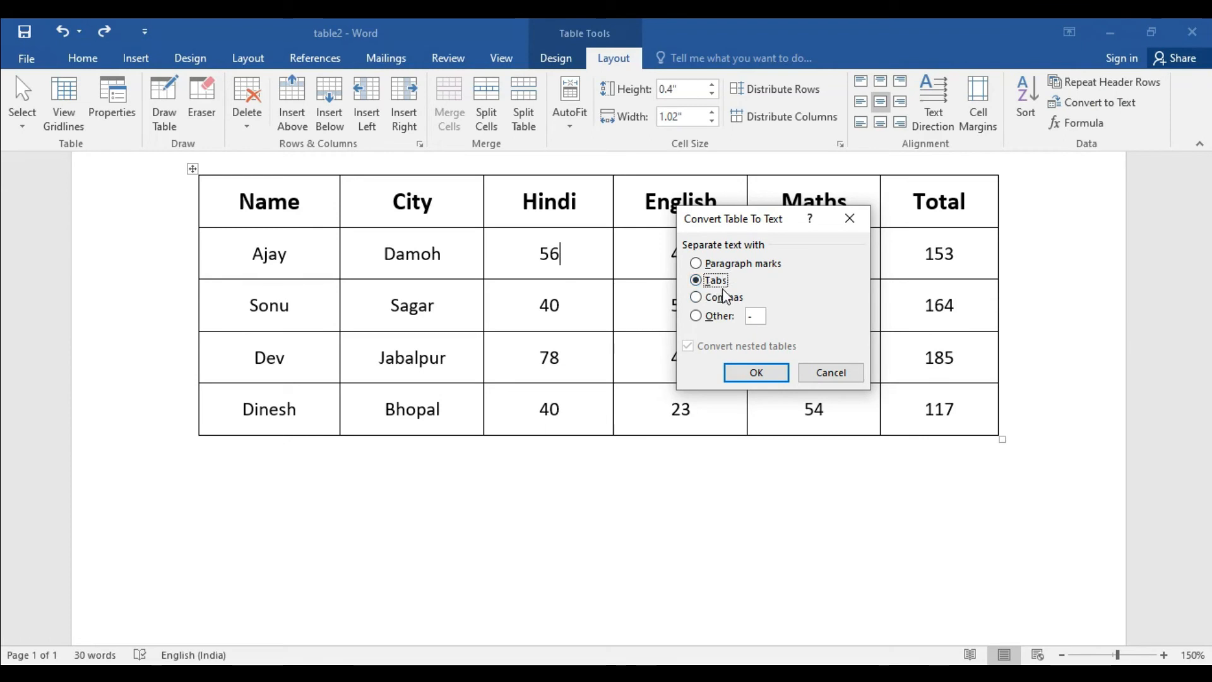
pyautogui.click(754, 376)
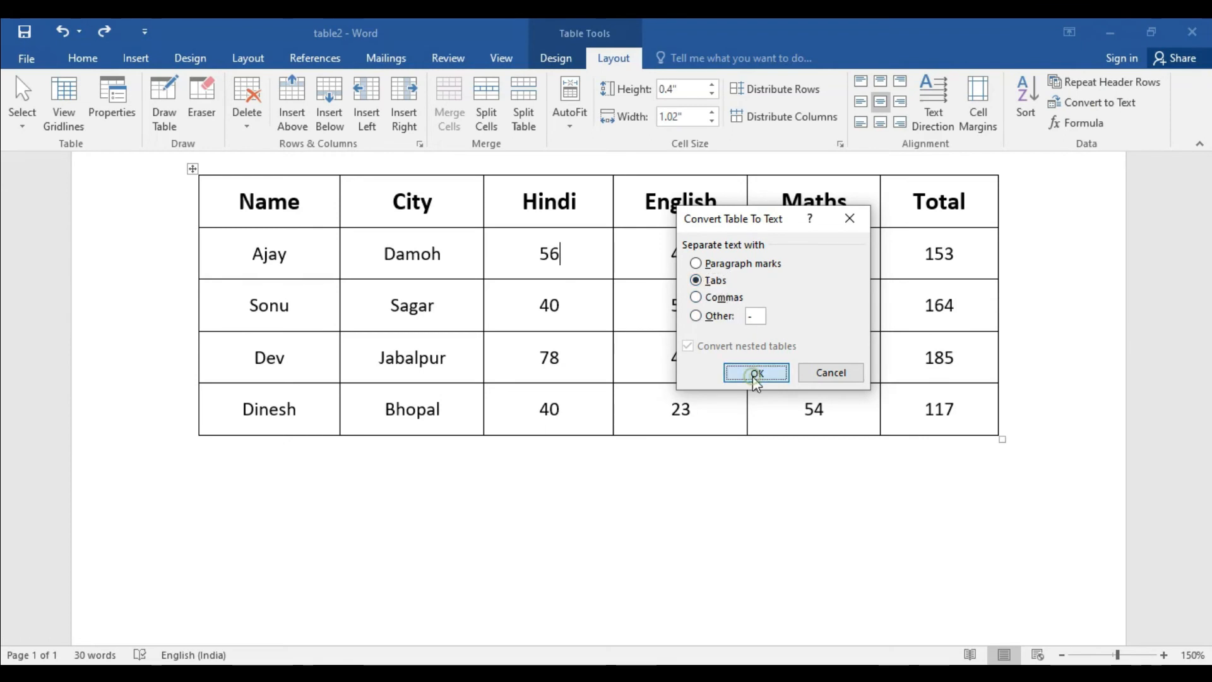
pyautogui.click(687, 491)
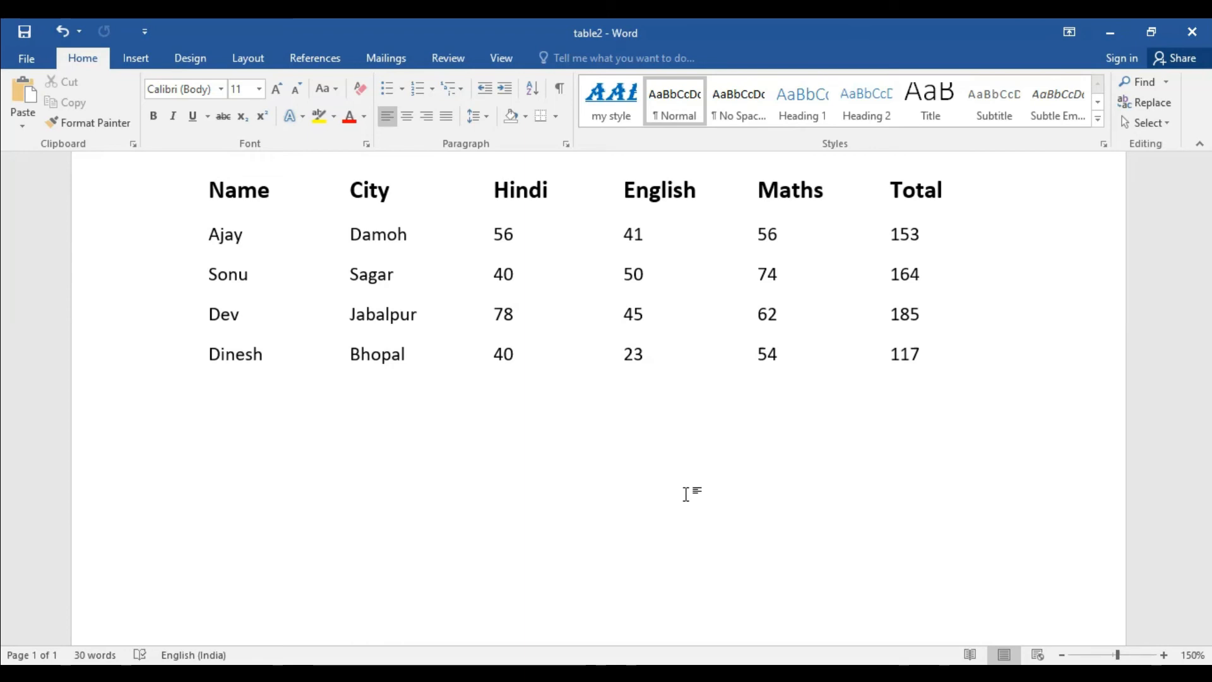
# - Convert all the tab-separated lines, including the headings, back into a table with 6 columns, auto fixed width and text separated at tabs
pyautogui.scroll(3, 752, 463)
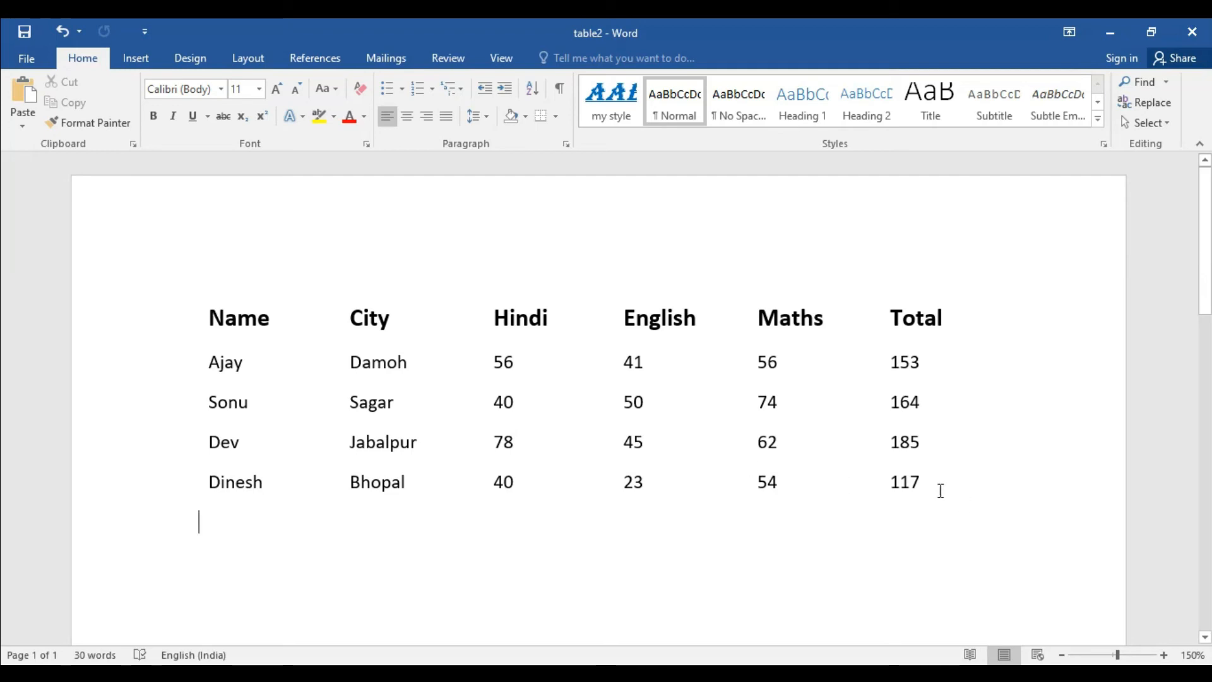
pyautogui.moveTo(936, 479); pyautogui.dragTo(208, 317)
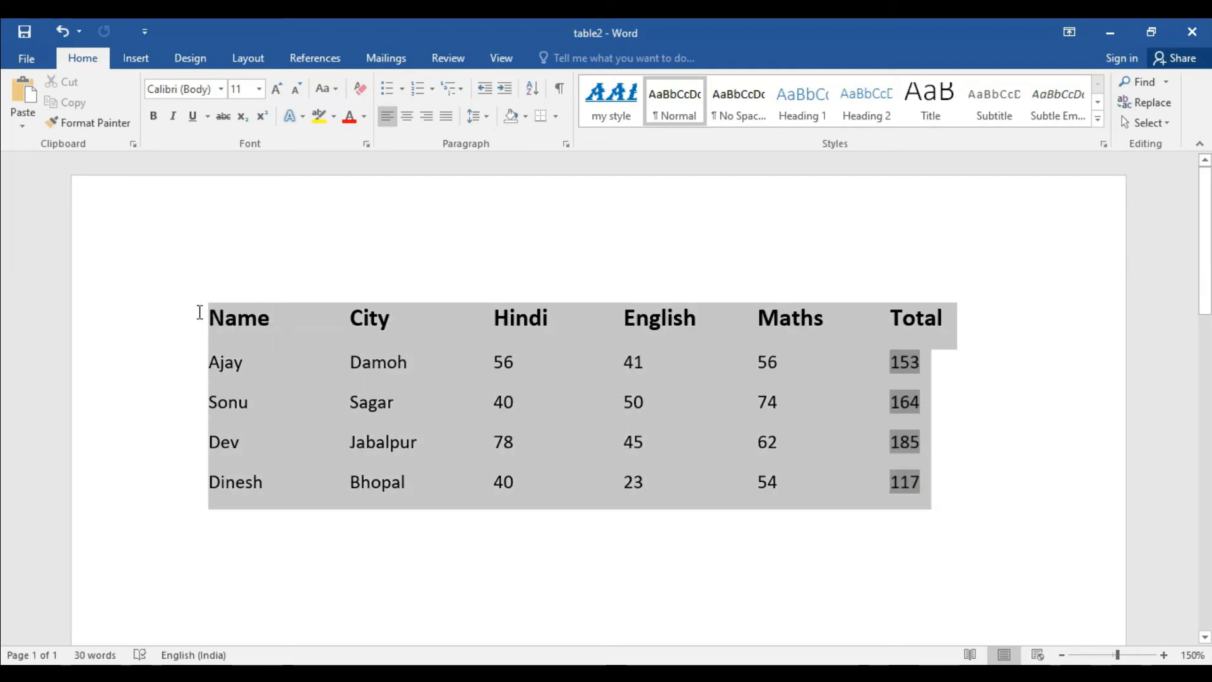
pyautogui.click(137, 63)
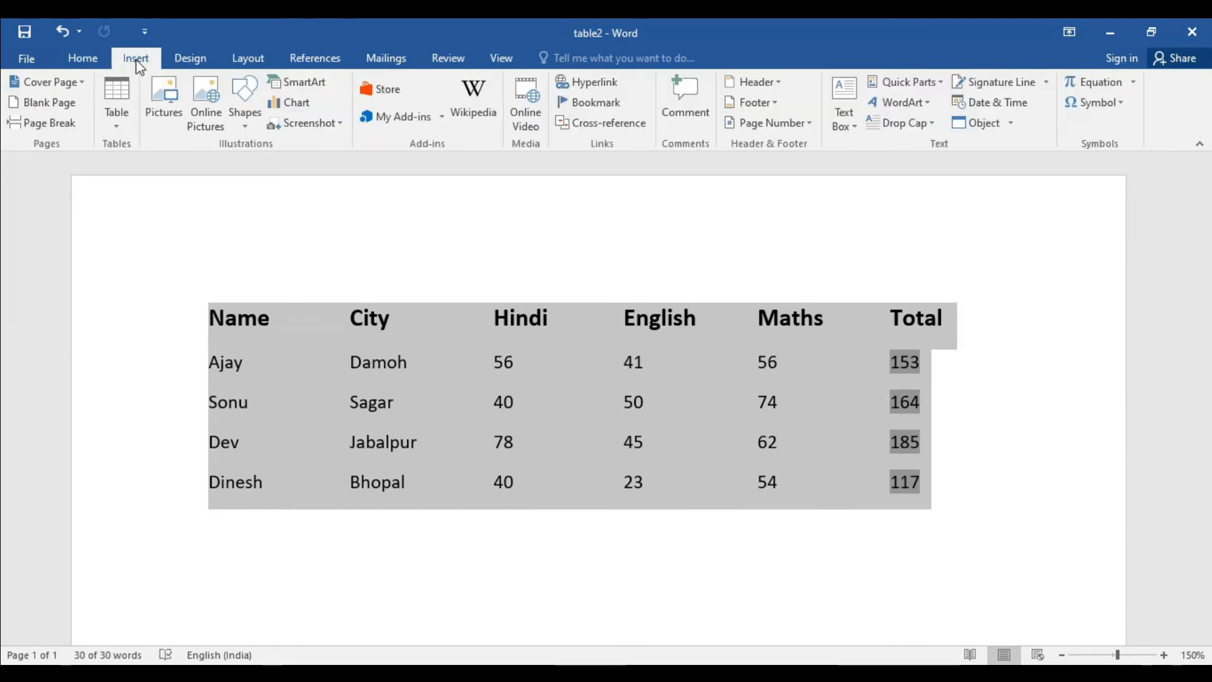
pyautogui.click(116, 127)
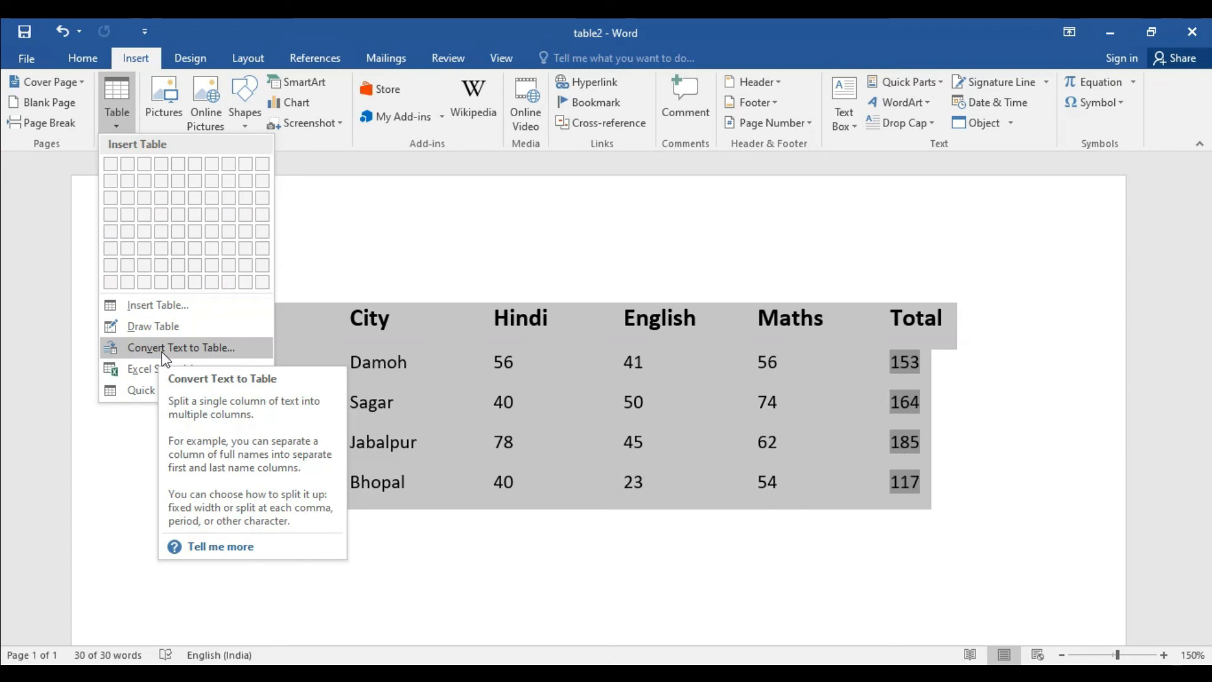
pyautogui.click(215, 354)
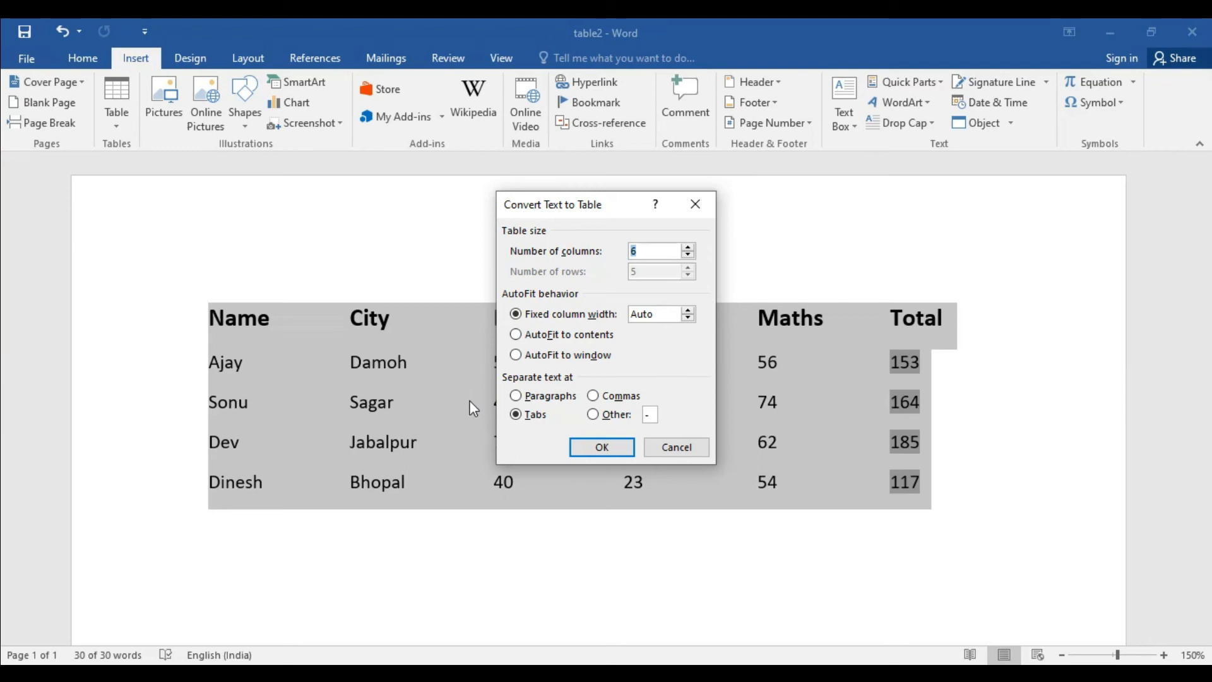
pyautogui.click(670, 252)
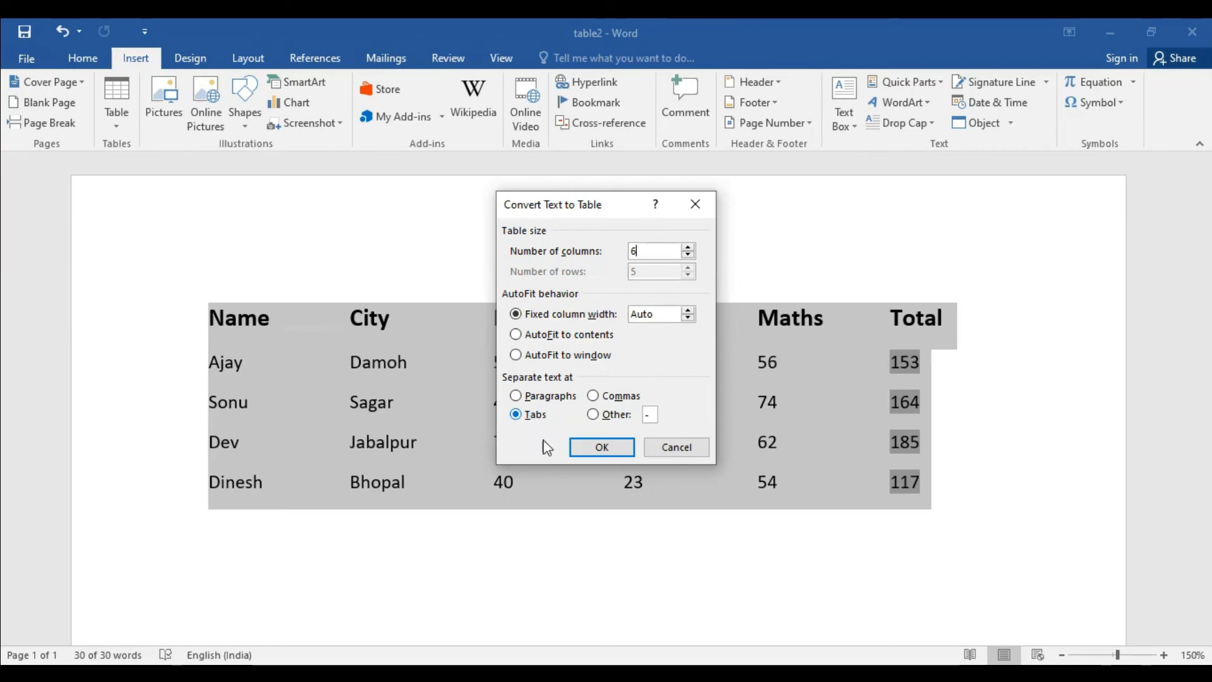
pyautogui.click(603, 448)
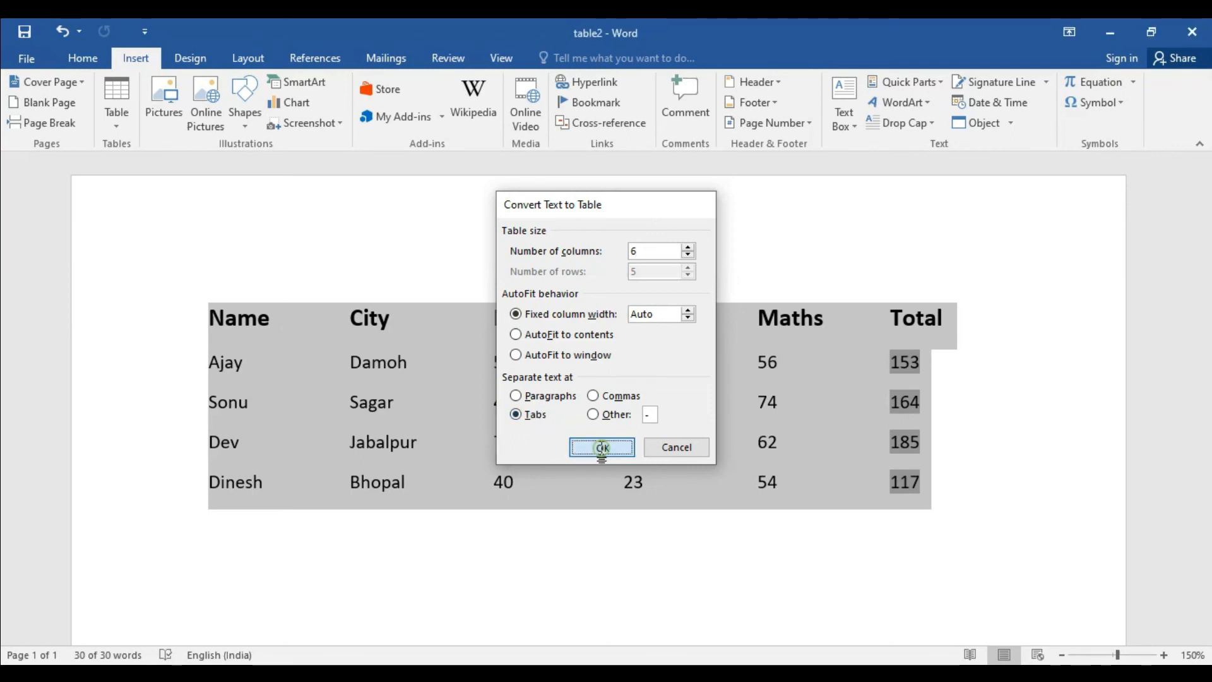
pyautogui.click(581, 521)
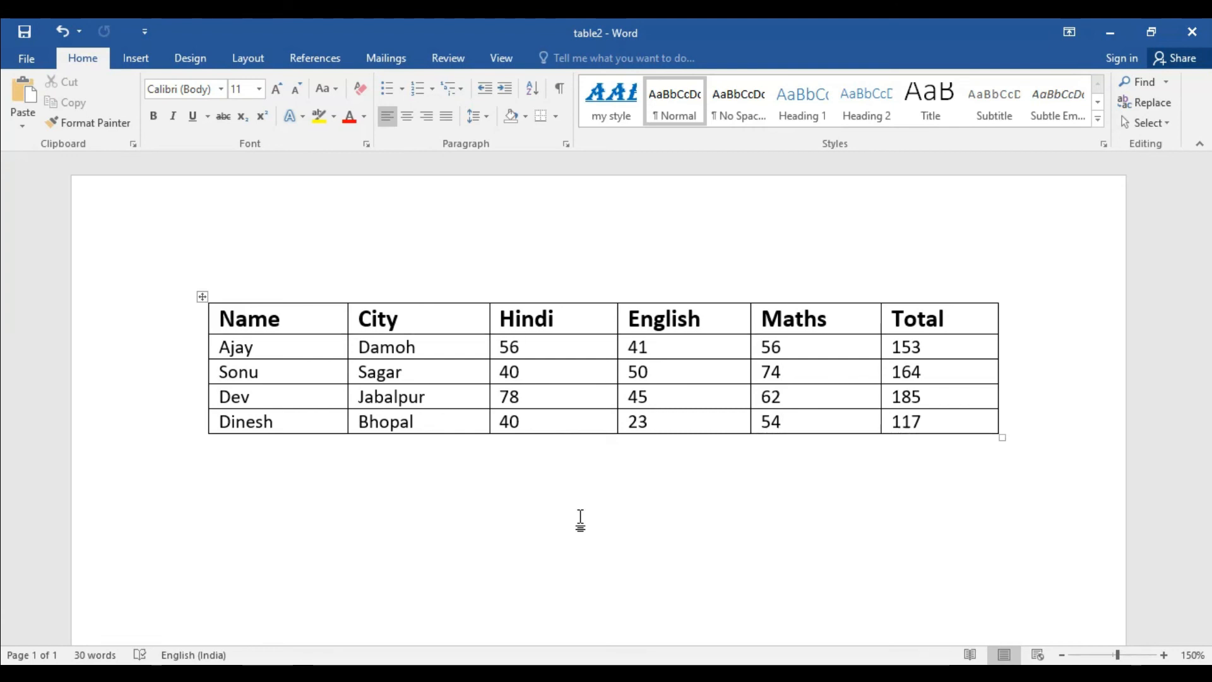
# - Add the comma-separated heading line "Name,Class,City" below the marks table, leaving a blank line between them
pyautogui.press('Return')
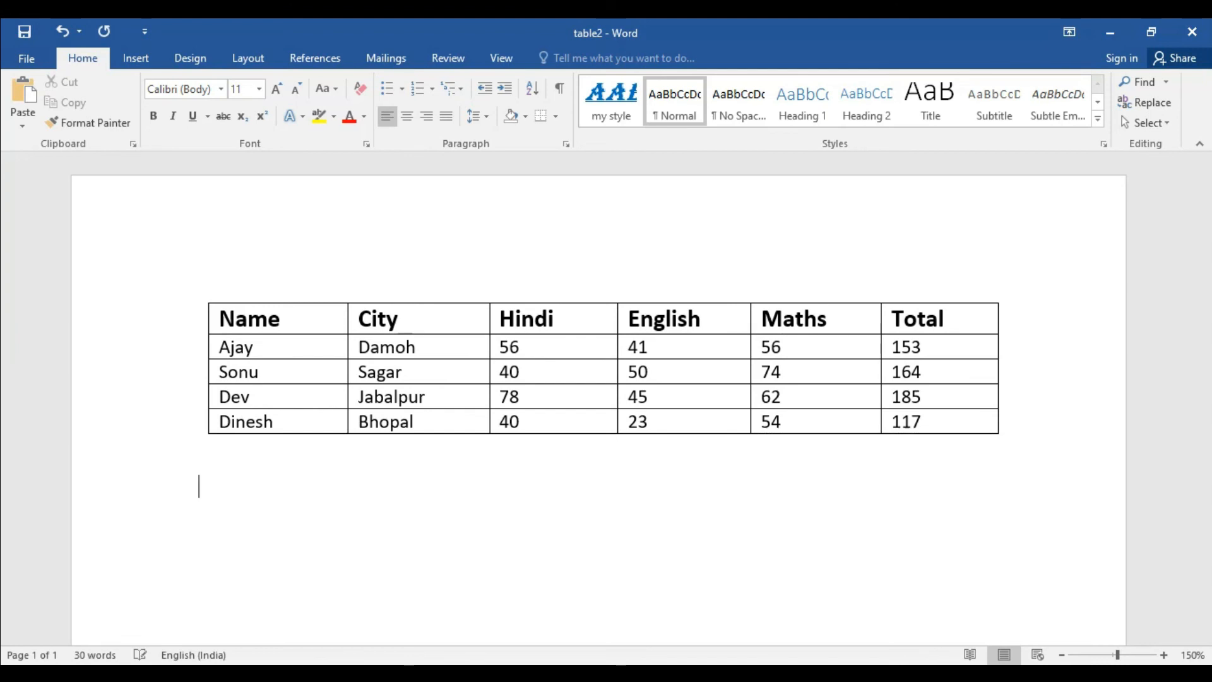
pyautogui.write('Name')
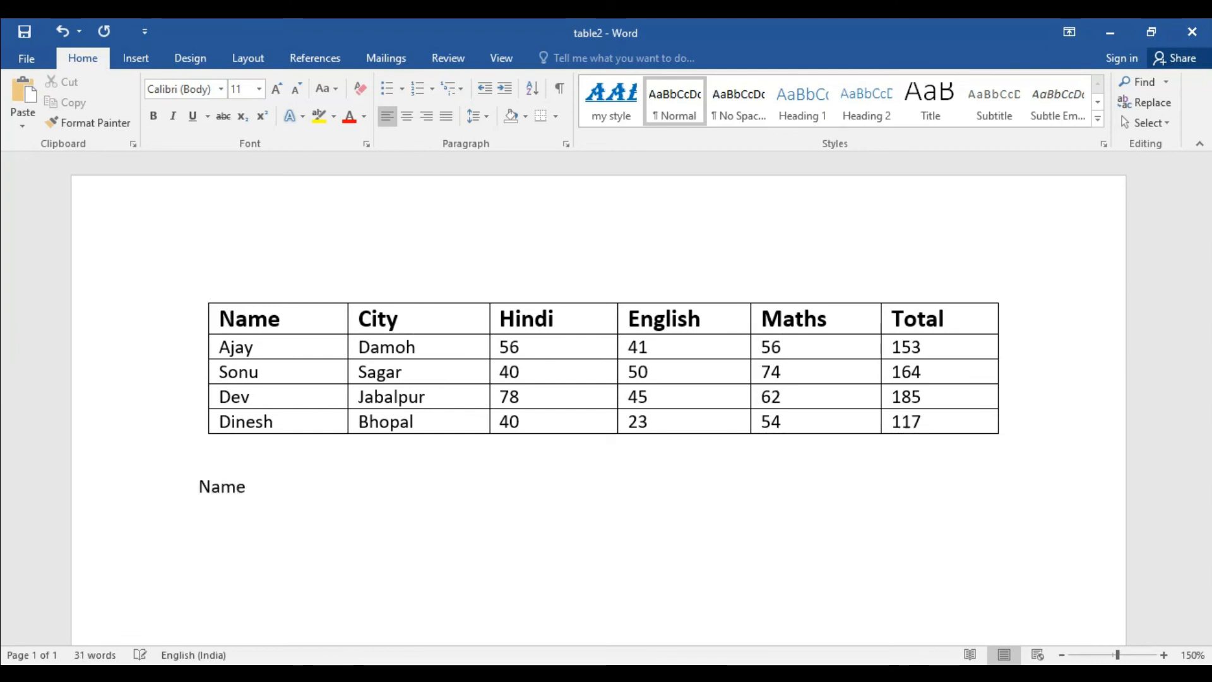
pyautogui.write(',')
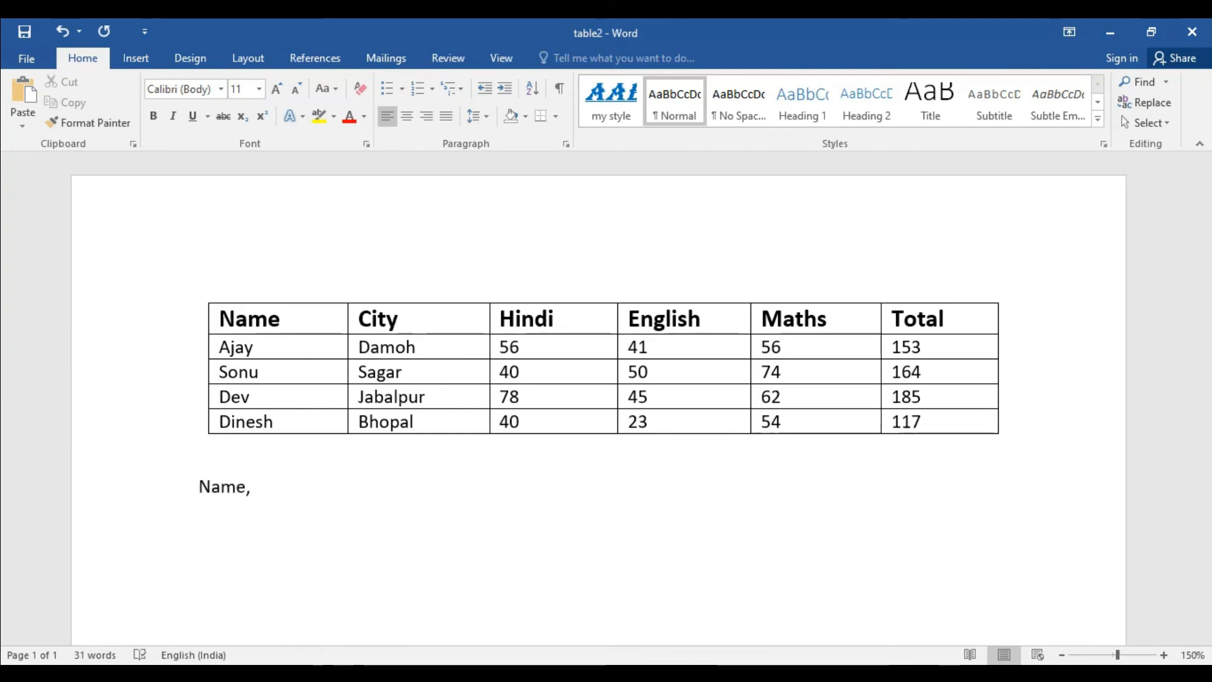
pyautogui.write('Class,City')
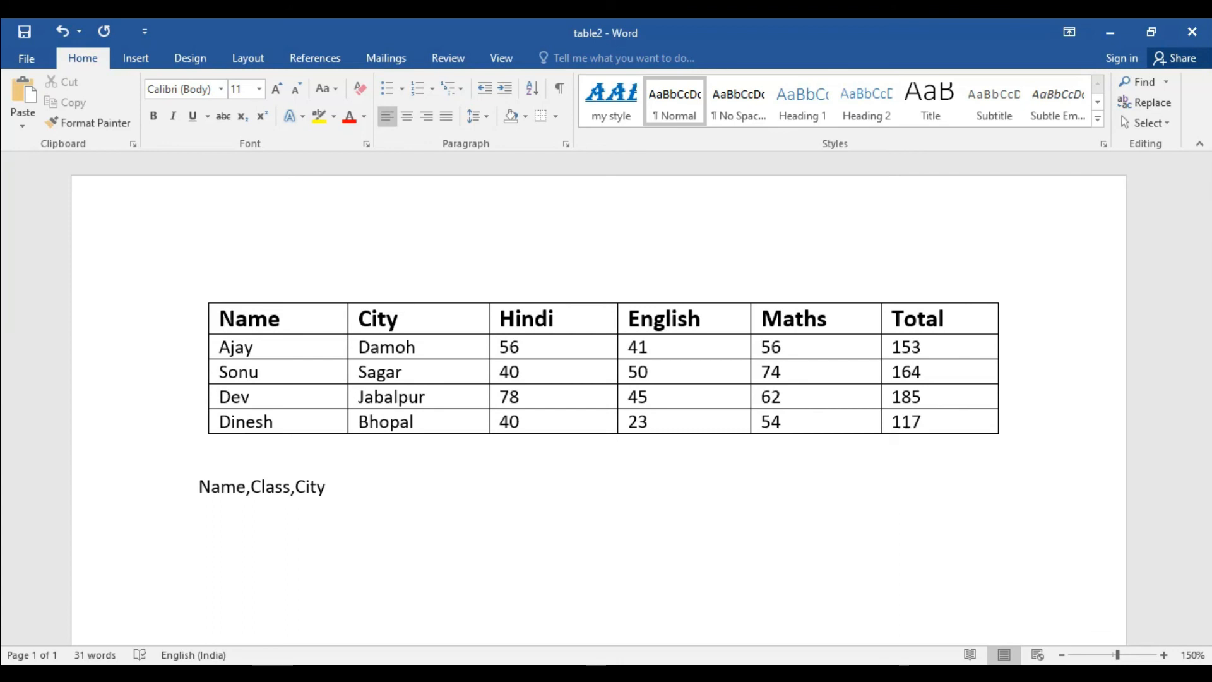
# - Add two comma-separated student lines under the headings, each starting with a first name, followed by "Dca,Damoh" and "Pgdca,Sagar"
pyautogui.press('Return')
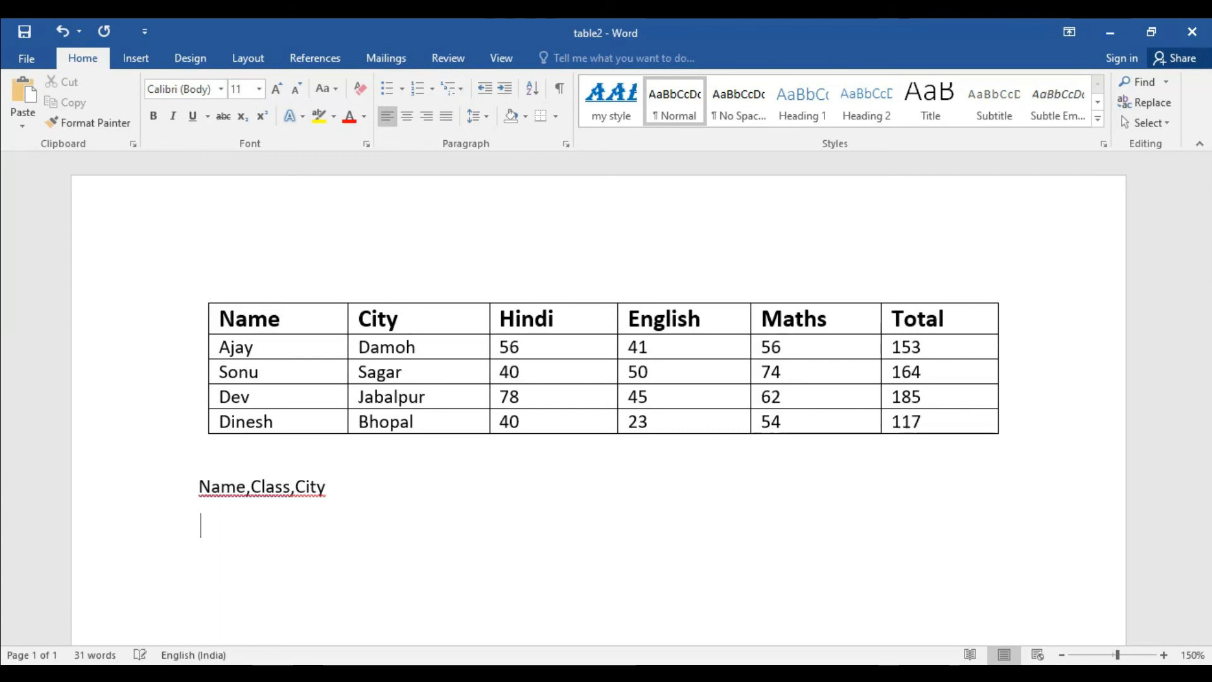
pyautogui.write('Aj')
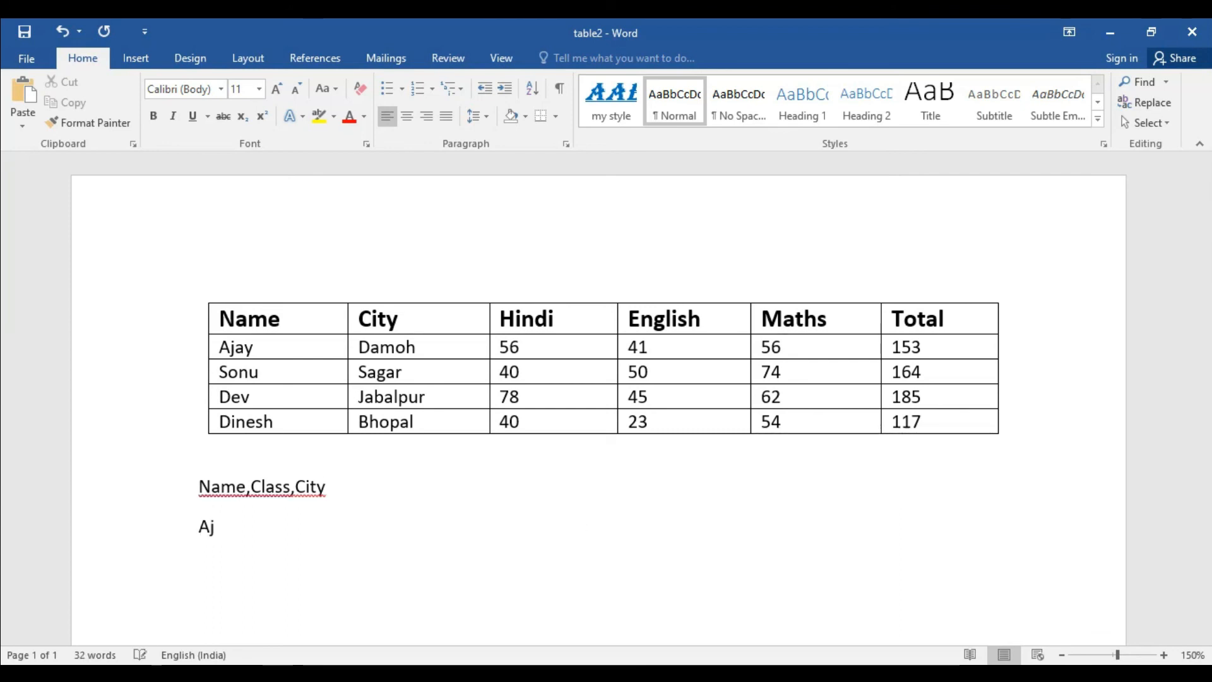
pyautogui.write('ay')
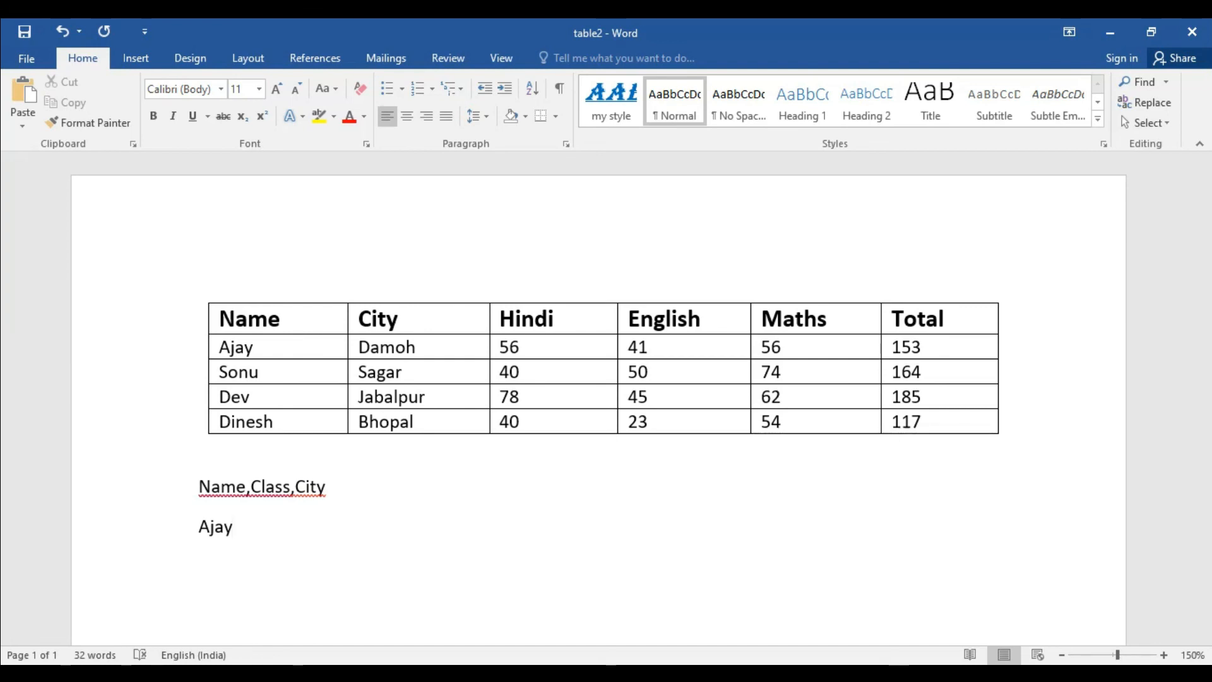
pyautogui.write(',Dca,Damoh')
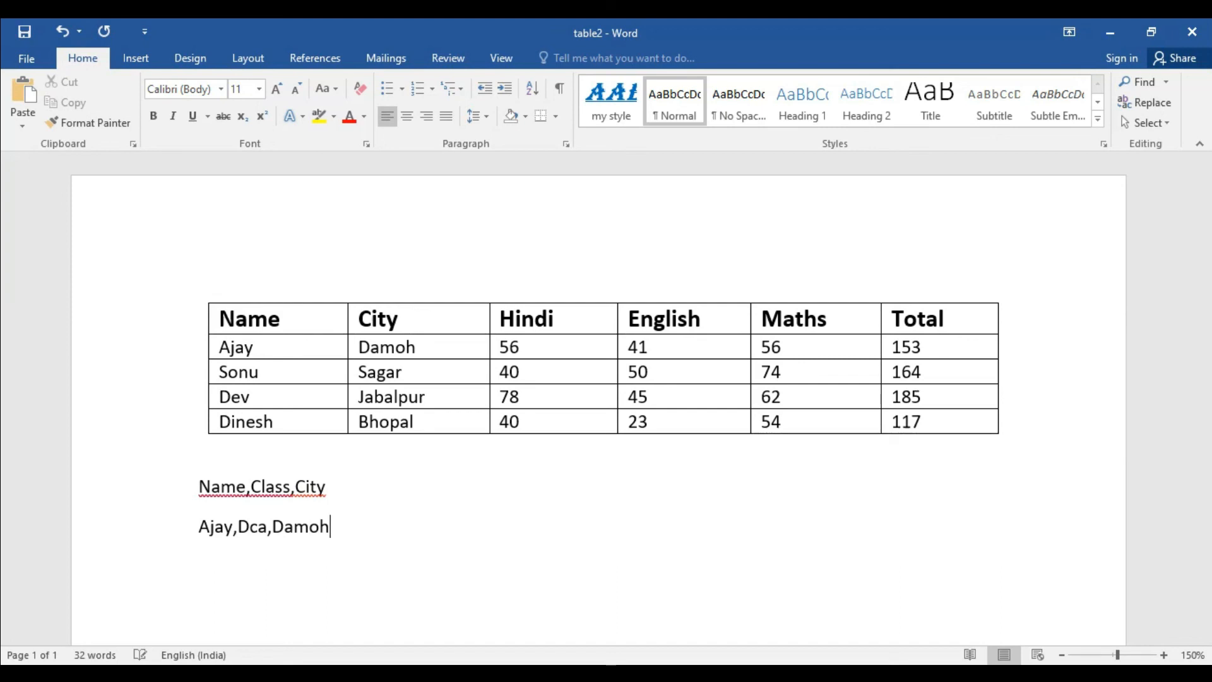
pyautogui.press('Return')
pyautogui.write('D')
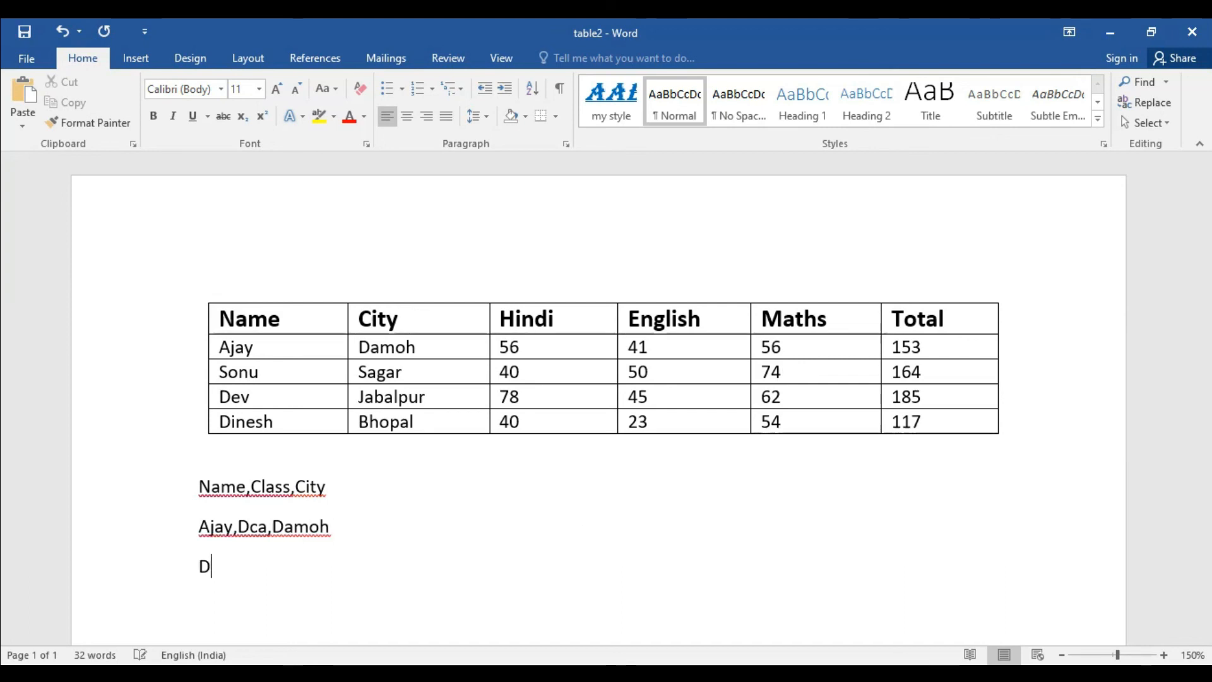
pyautogui.write('ev,')
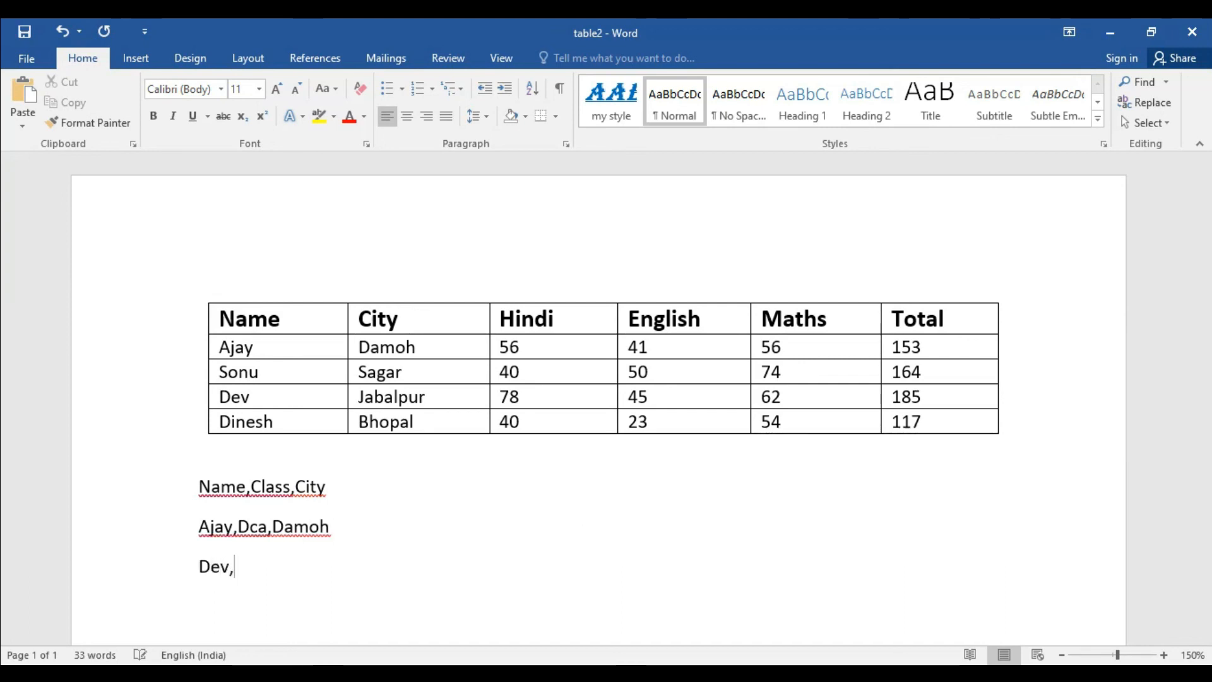
pyautogui.write('Pgdca,')
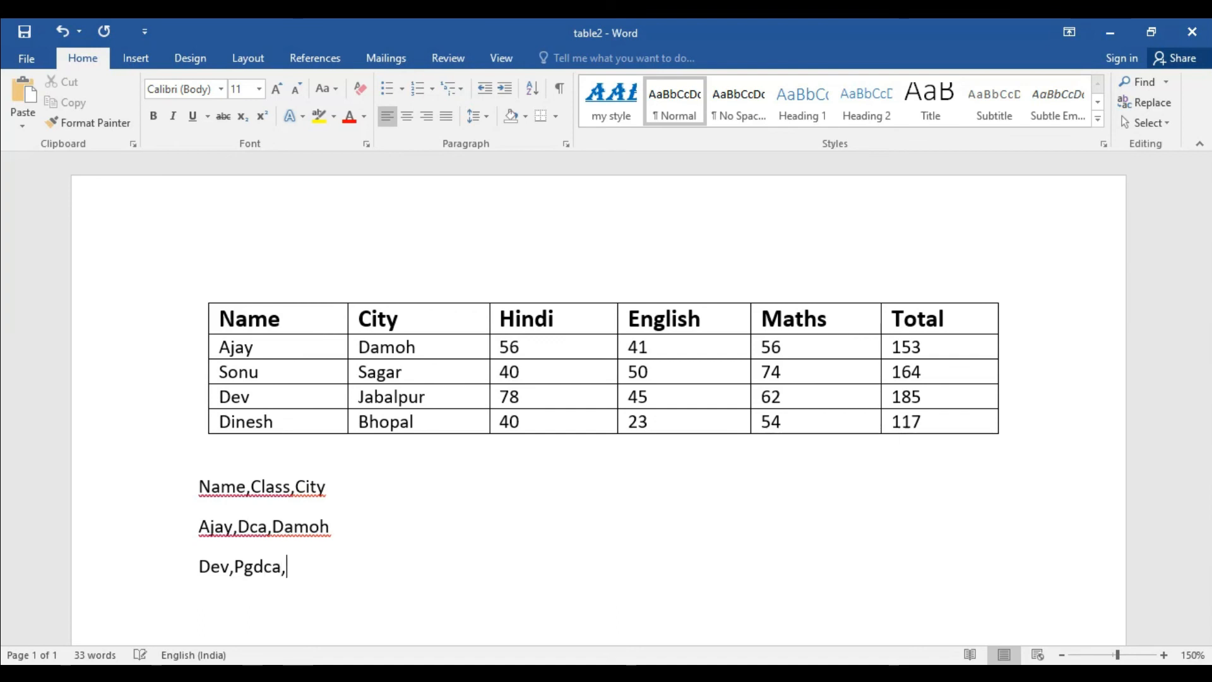
pyautogui.write('Sagar')
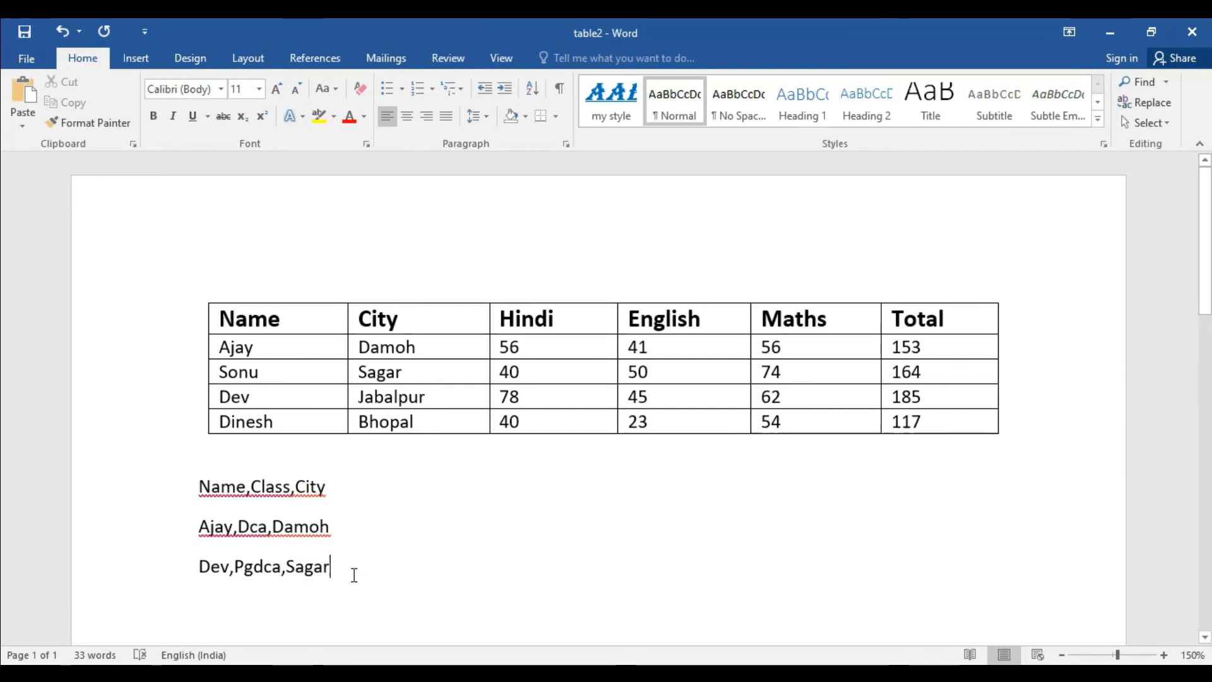
# - Convert the three comma-separated lines into a table with 3 columns, auto fixed width and text separated at commas
pyautogui.click(332, 565)
pyautogui.moveTo(330, 569); pyautogui.dragTo(200, 485)
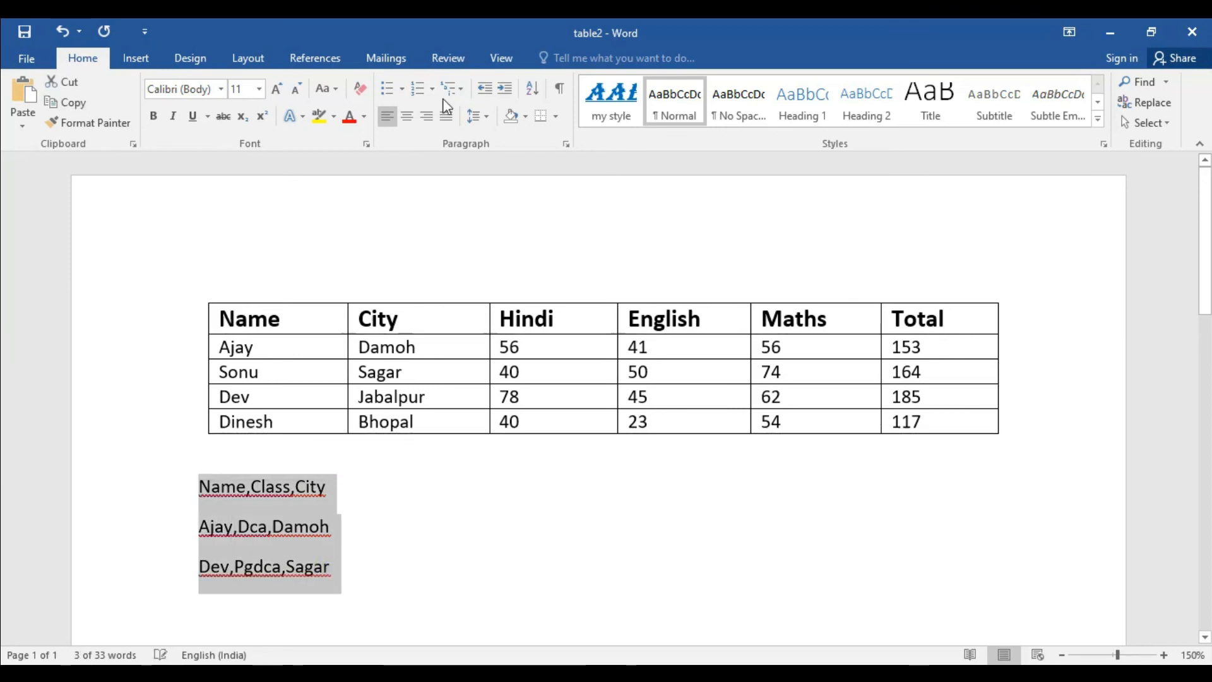
pyautogui.click(130, 56)
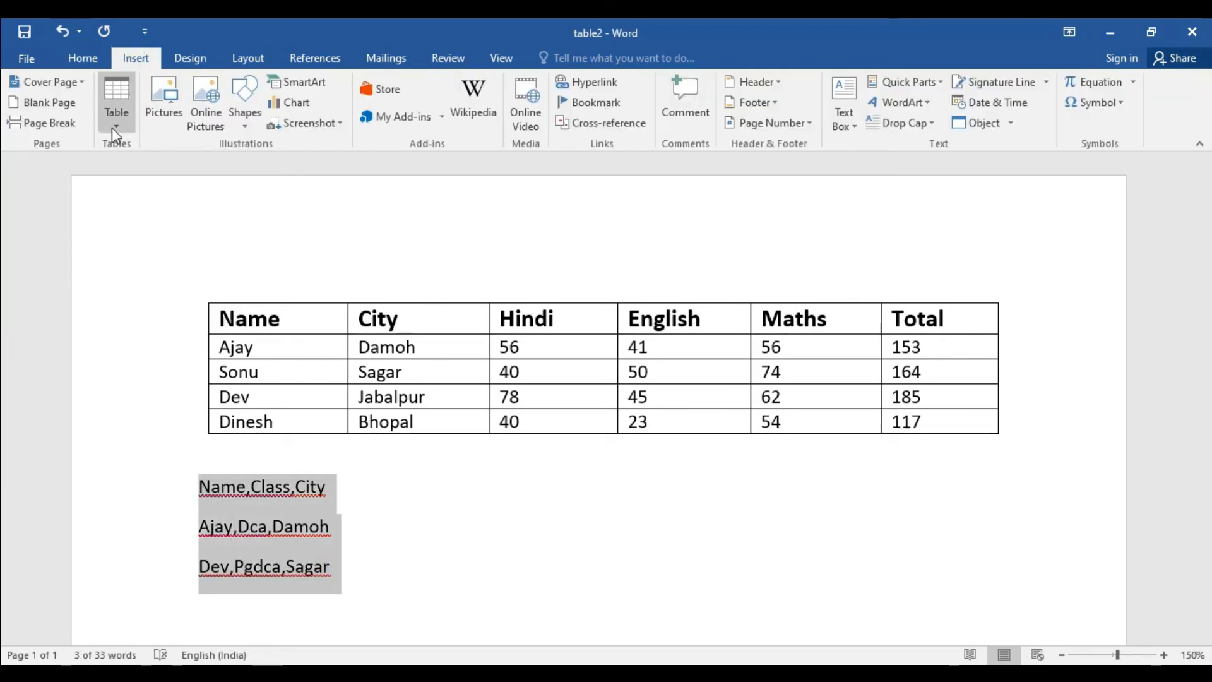
pyautogui.click(115, 125)
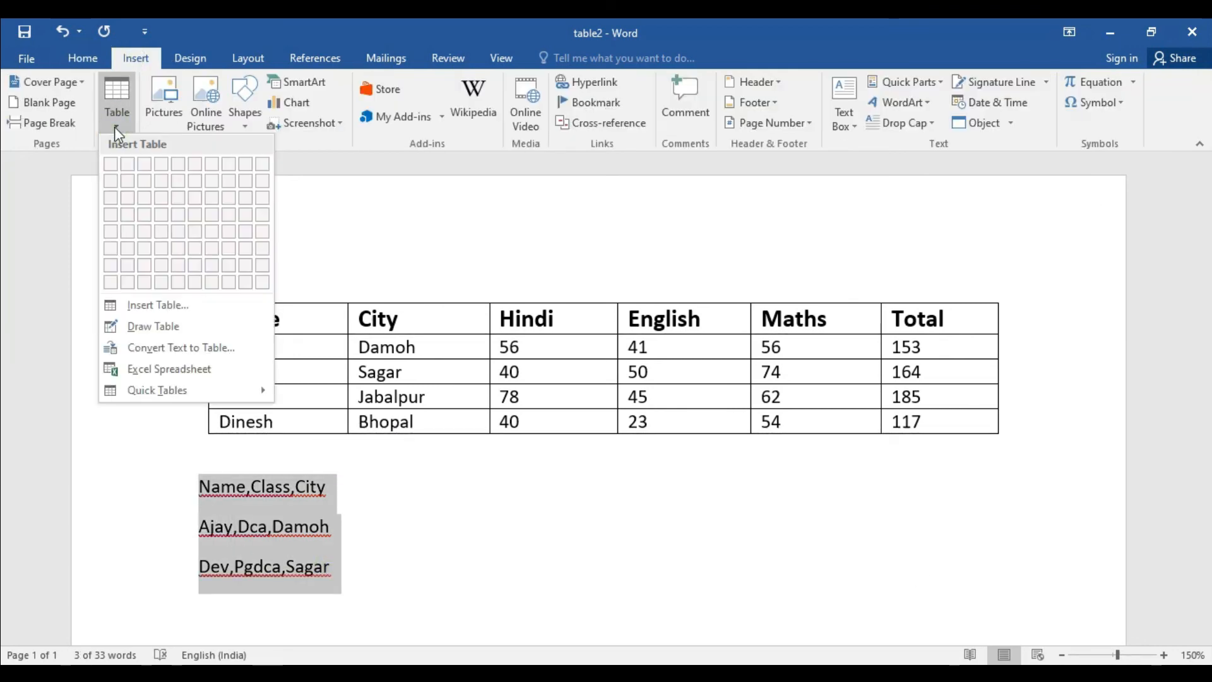
pyautogui.click(191, 349)
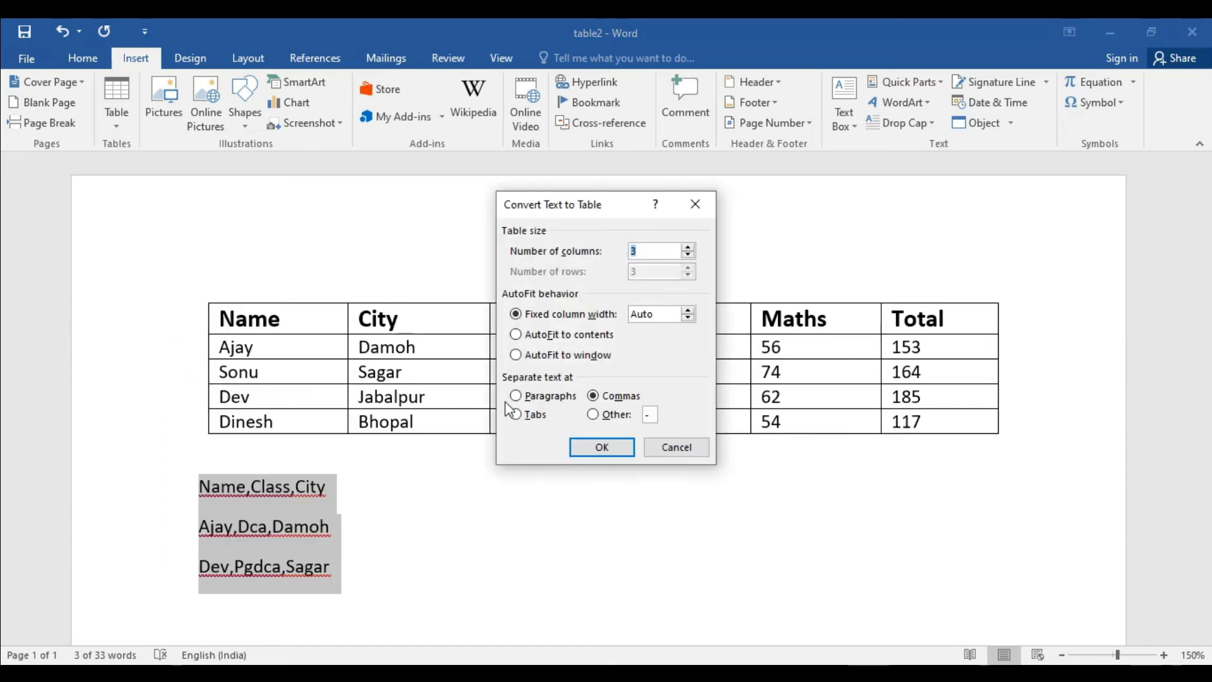
pyautogui.click(649, 254)
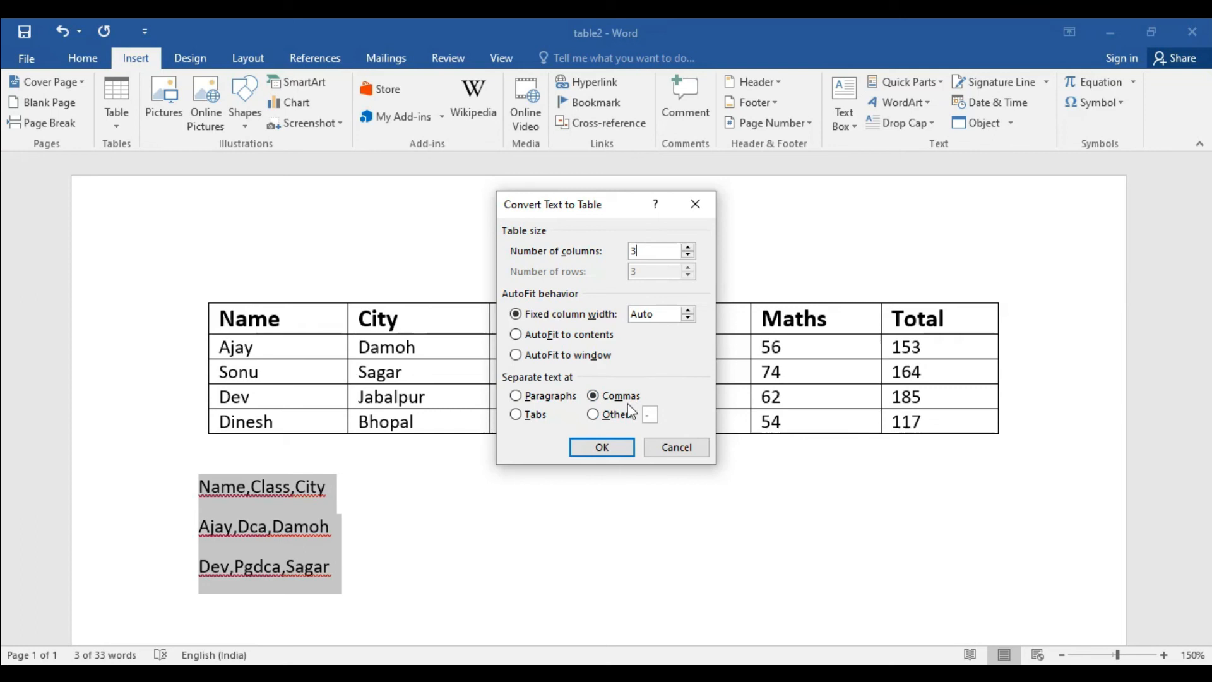
pyautogui.click(609, 446)
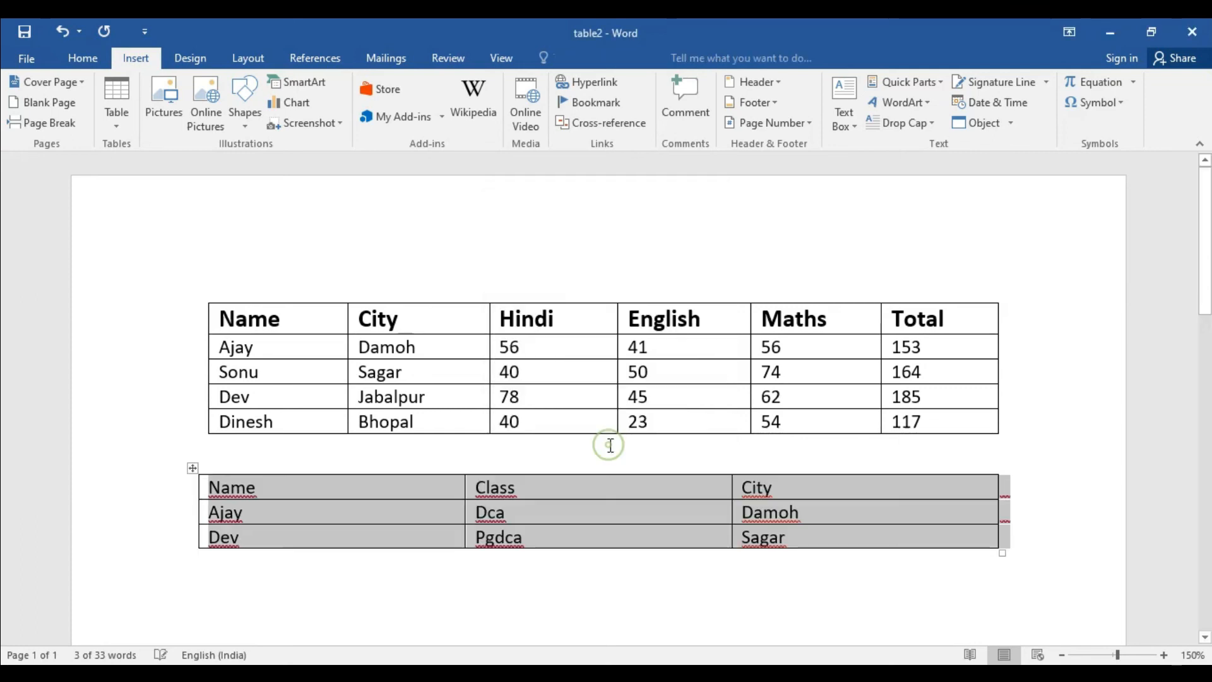
pyautogui.click(587, 592)
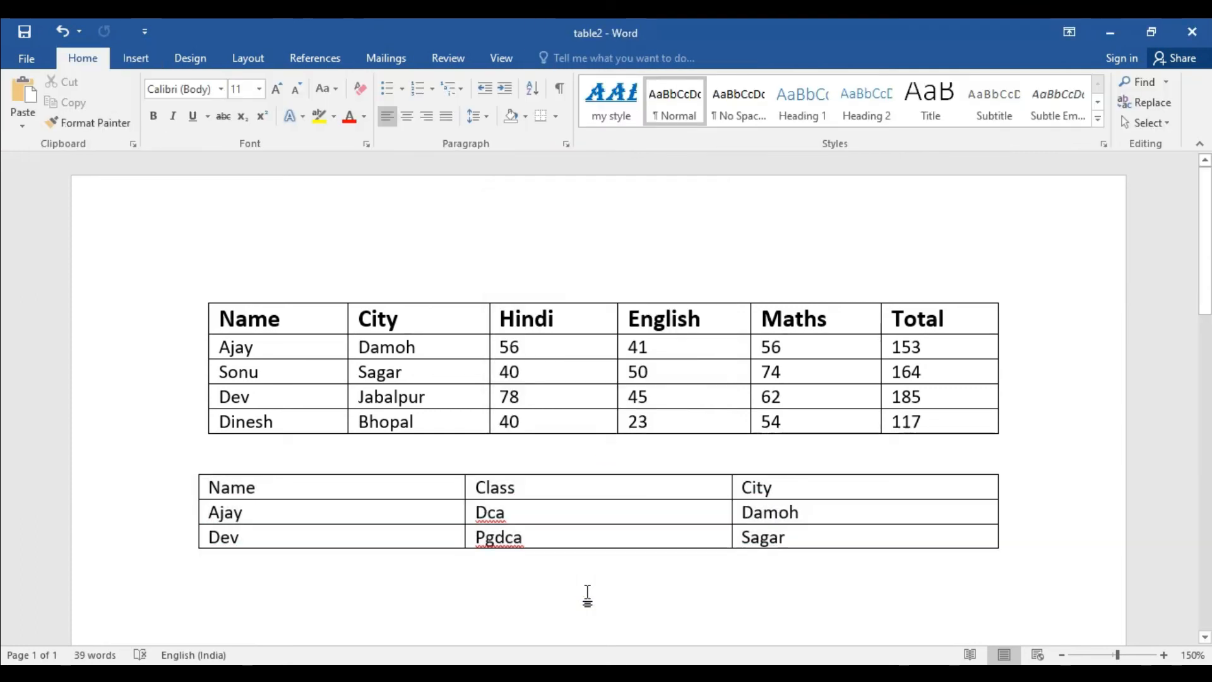